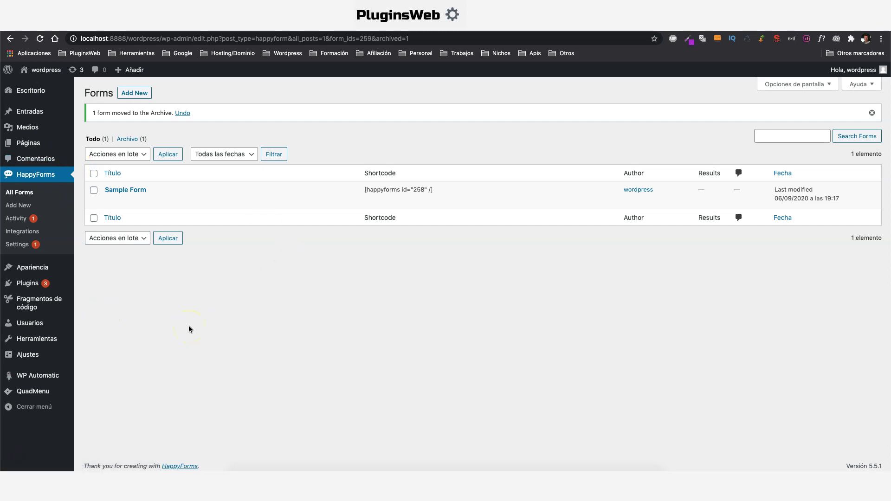
In Stripe's Desarrolladores > Claves de API, select the publishable test key and reveal the secret key
click(175, 332)
click(625, 480)
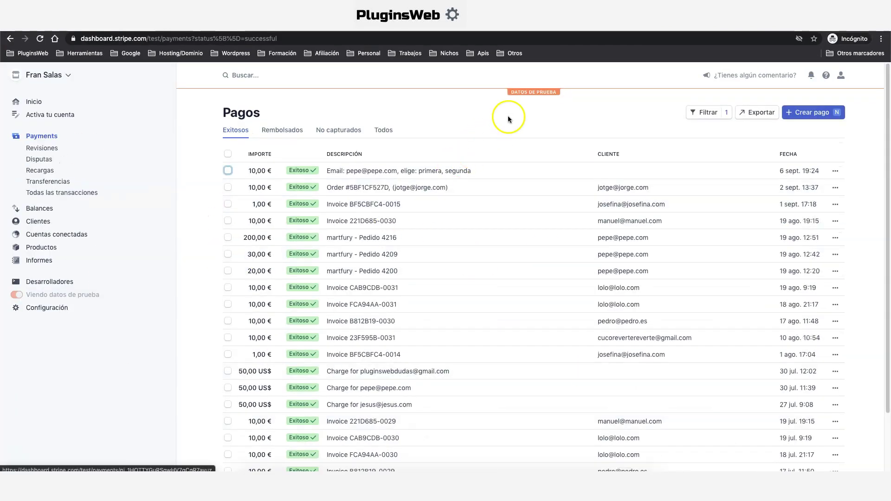
click(46, 281)
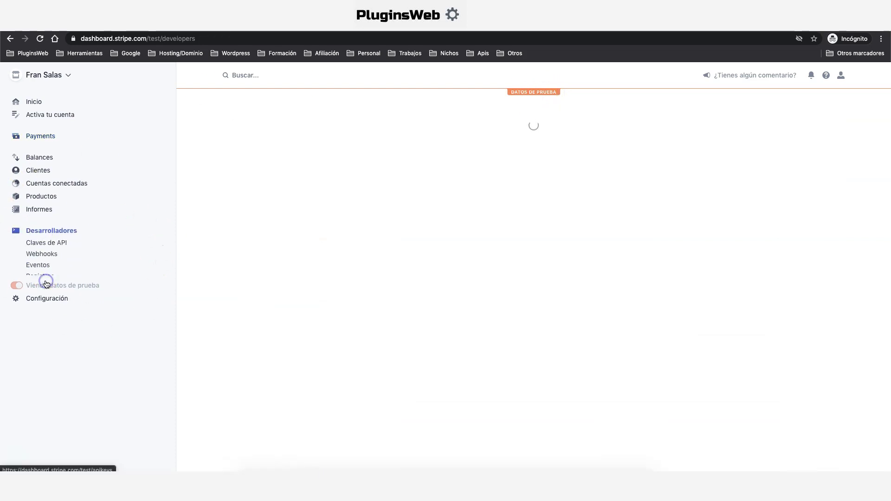
click(45, 235)
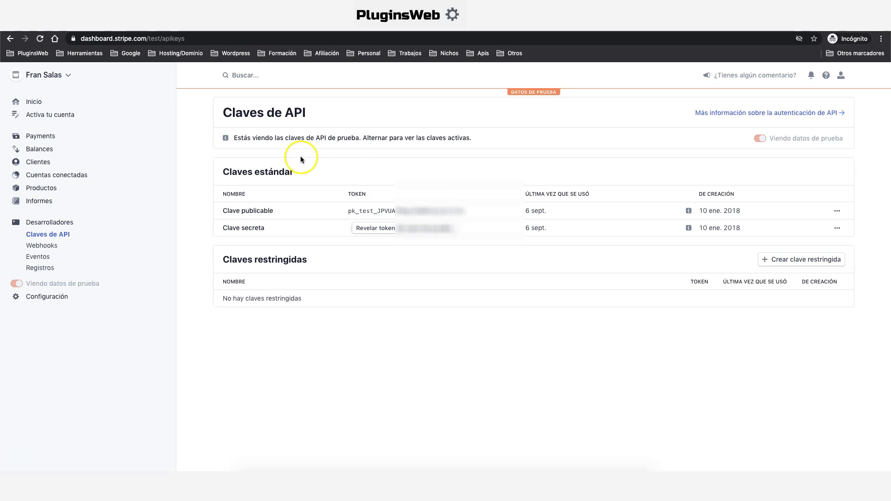
click(392, 211)
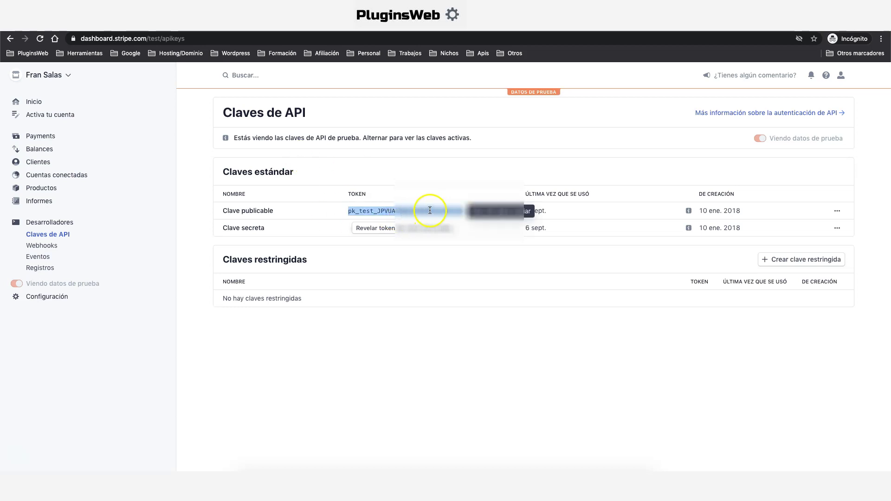
click(409, 232)
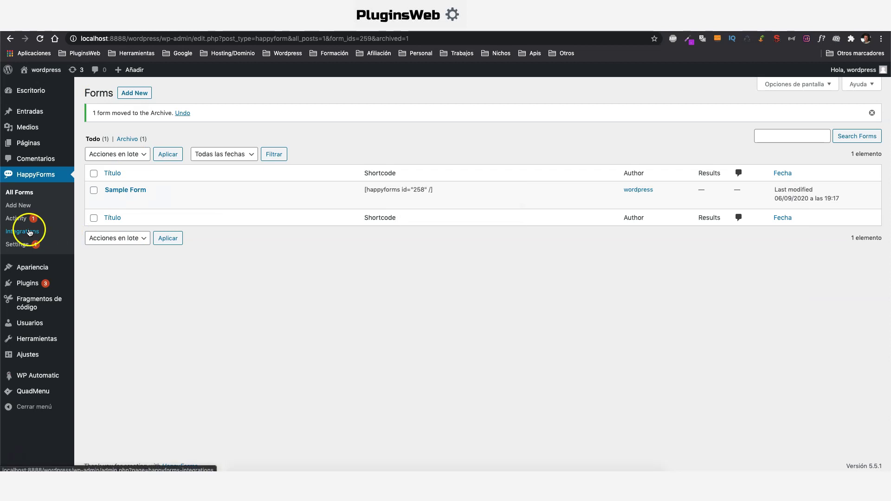
Turn on HappyForms' Stripe integration with test publishable and secret keys in test mode, and save
click(23, 231)
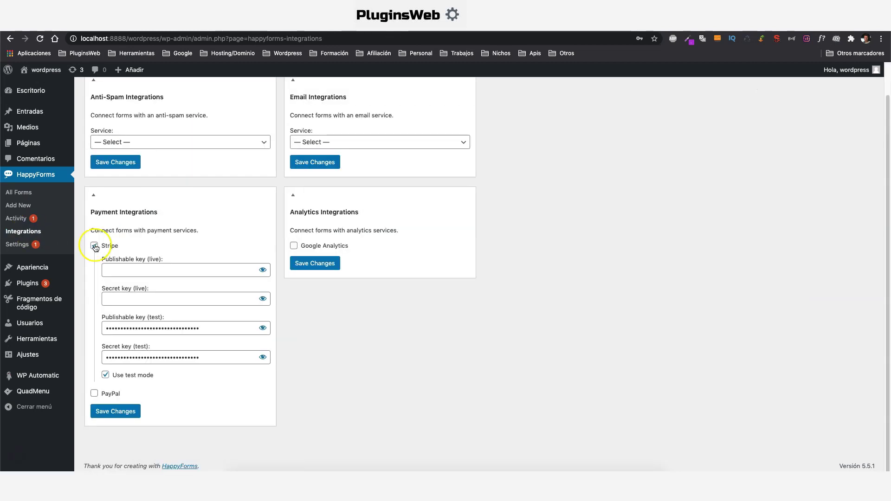
click(95, 246)
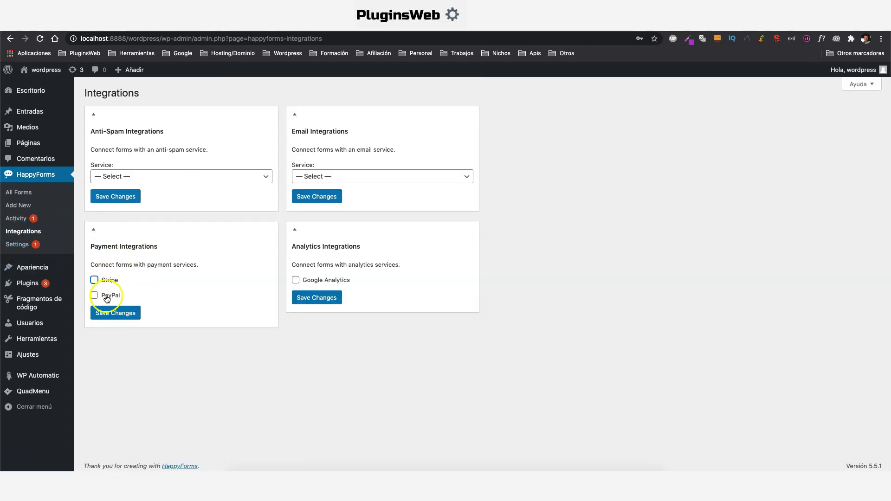
click(94, 280)
scroll(179, 285, down, 2)
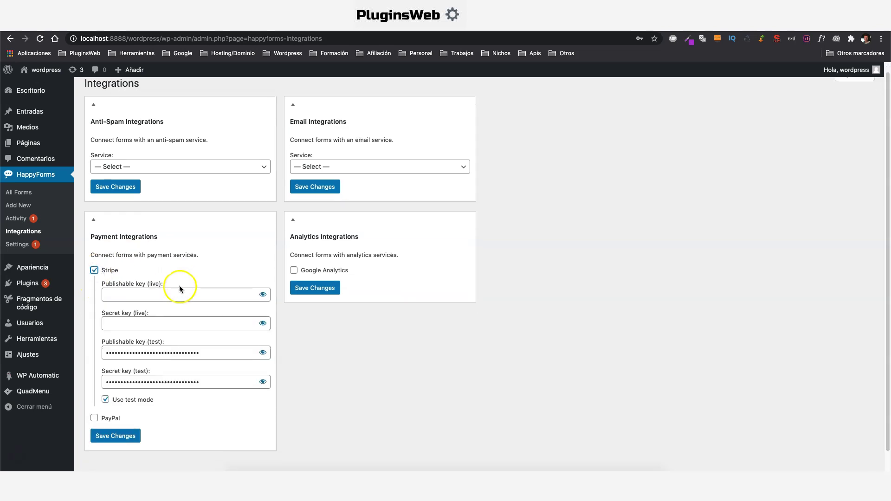
click(158, 268)
click(149, 297)
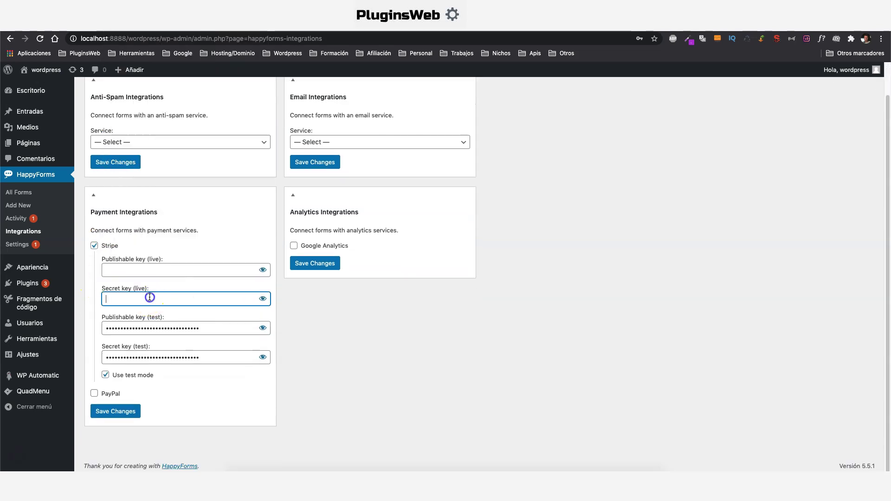
click(91, 285)
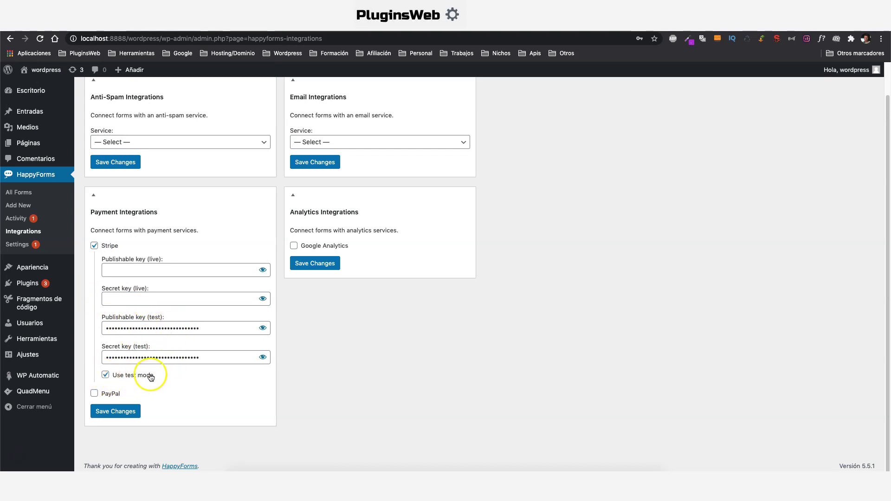
click(126, 411)
Create a new form titled 'pagos con stripe' with a half-width Short Answer field labelled Nombre
click(18, 206)
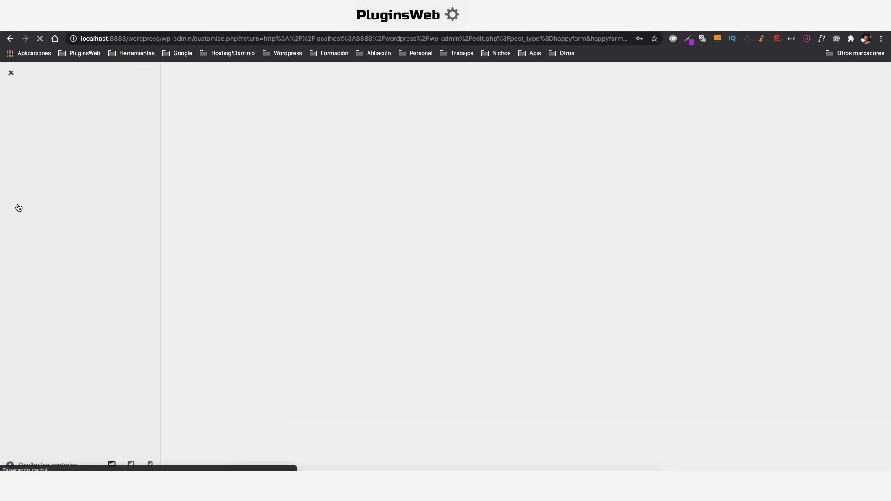
text(pagos con stripe)
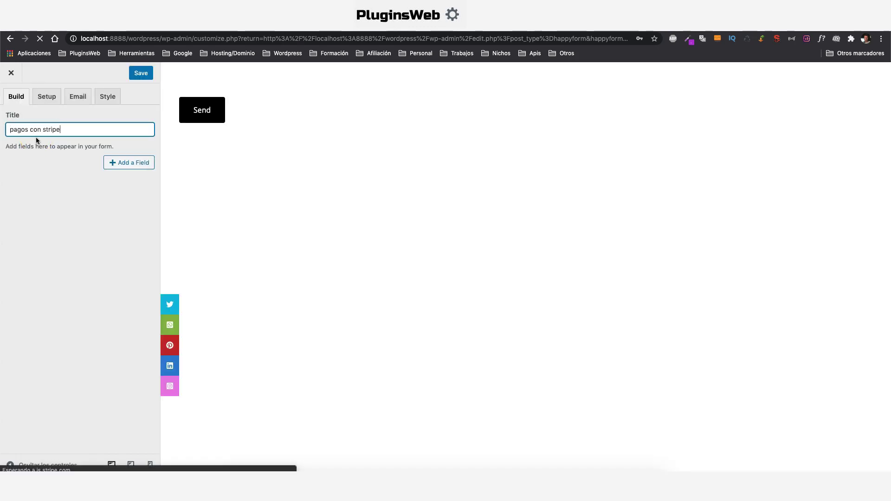
click(124, 162)
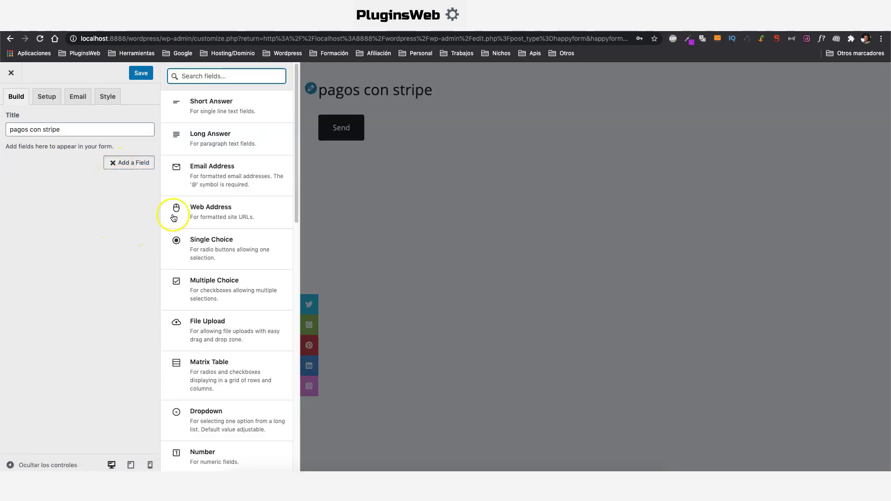
click(224, 108)
double_click(58, 199)
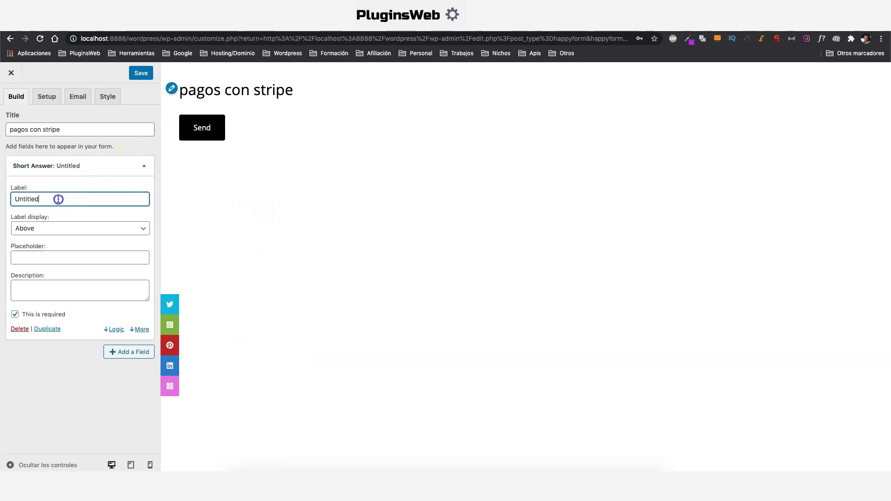
text(Nombre)
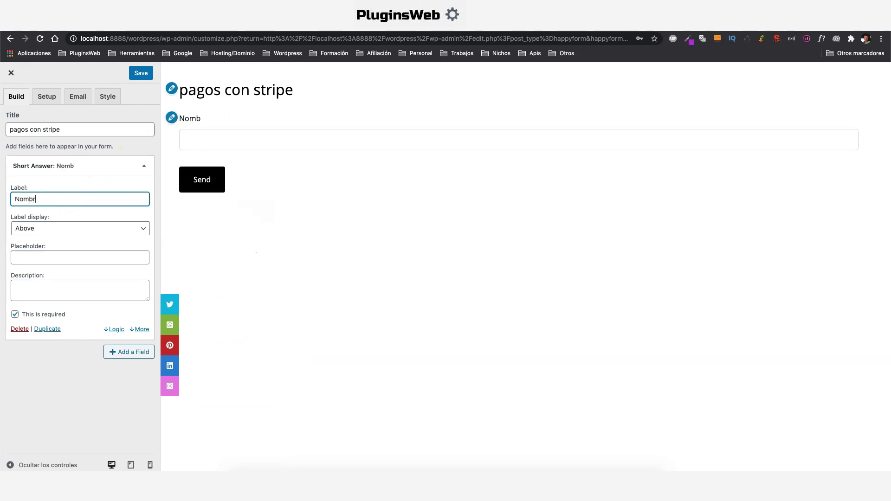
click(139, 329)
click(44, 372)
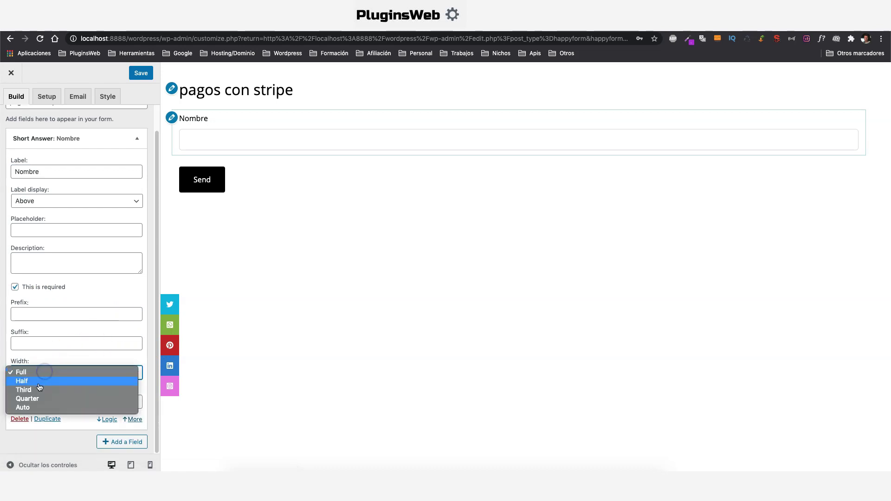
click(39, 382)
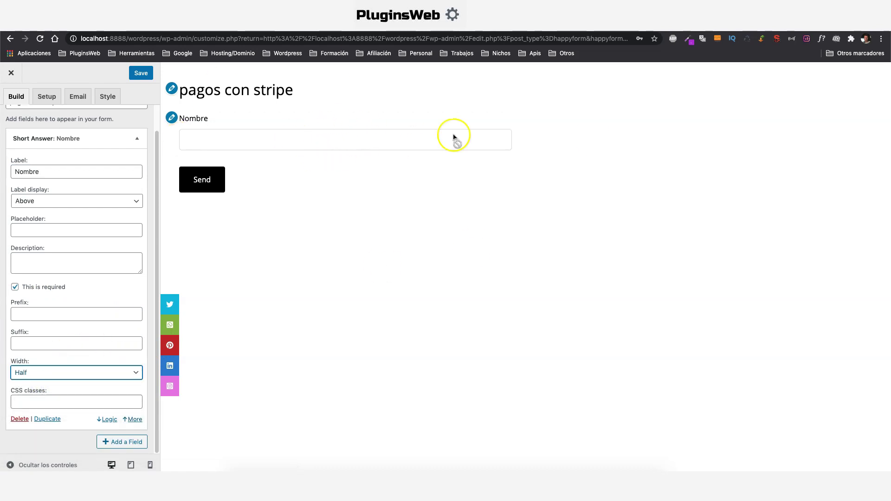
click(136, 138)
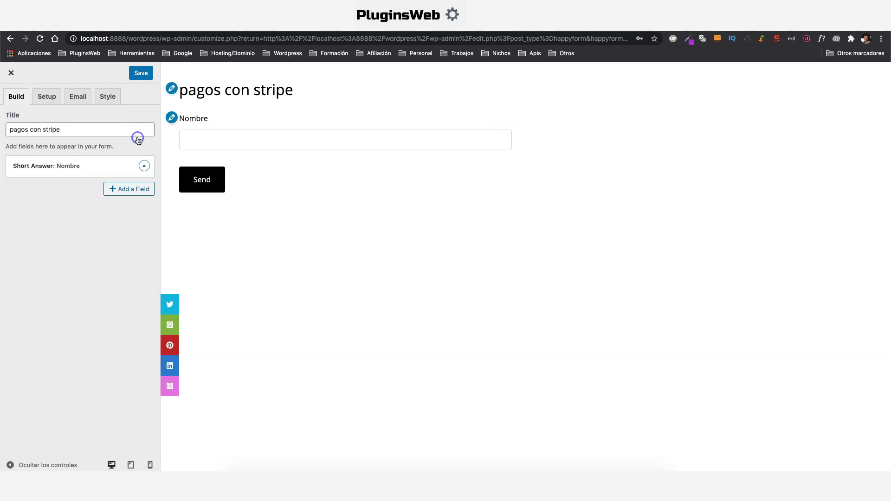
Add a half-width Email Address field labelled Email beside Nombre
click(131, 190)
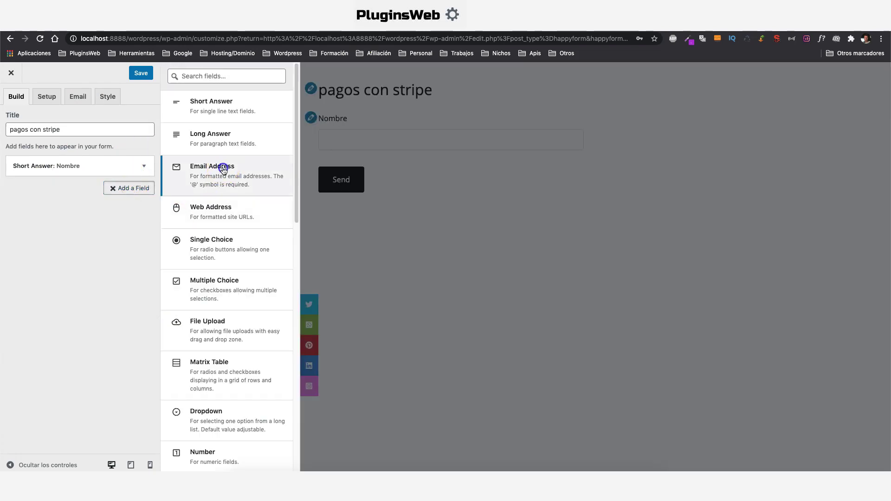
click(223, 169)
double_click(54, 224)
text(Email)
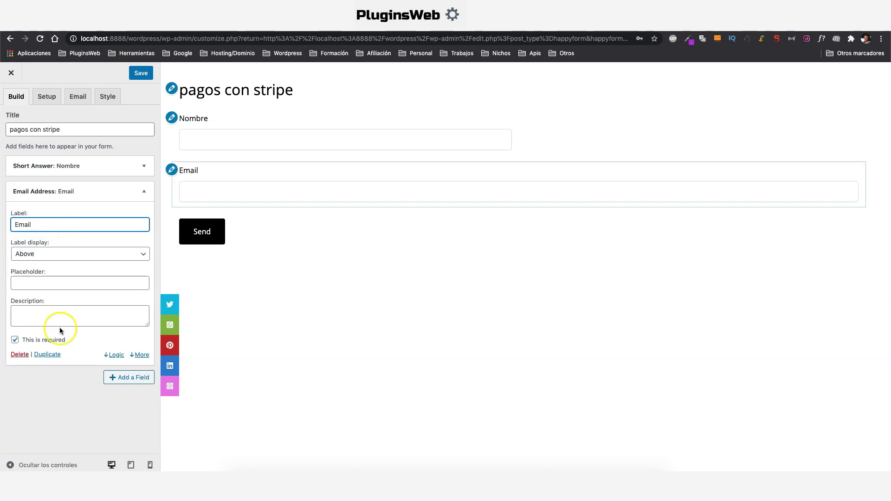
click(140, 355)
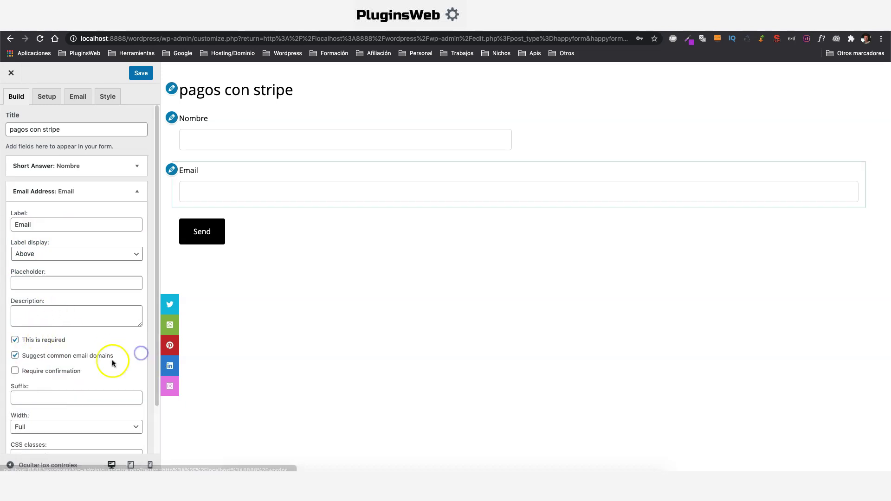
scroll(112, 360, down, 3)
click(47, 374)
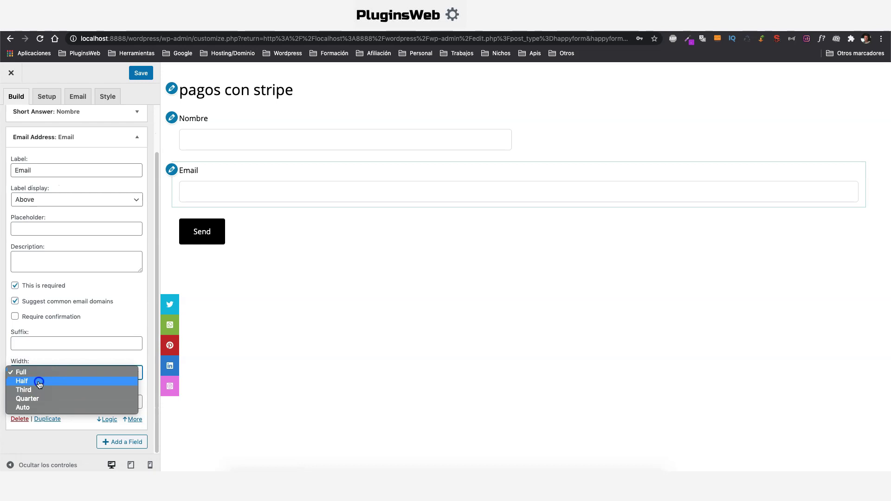
click(39, 383)
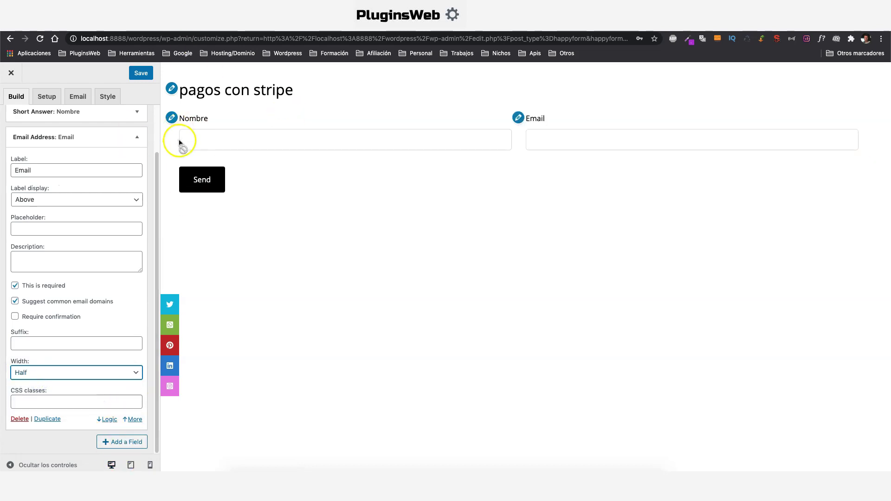
click(137, 137)
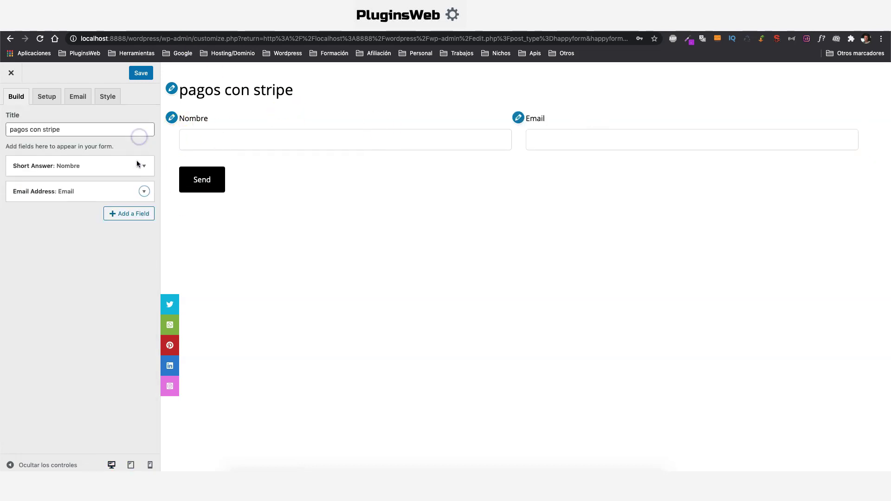
Add an address field labelled 'Dirección de envio'
click(134, 213)
scroll(234, 214, down, 3)
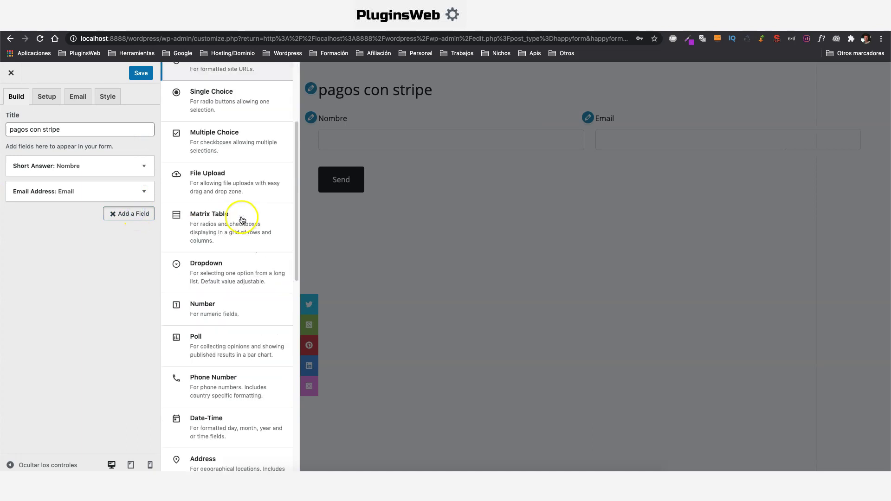
scroll(242, 220, down, 3)
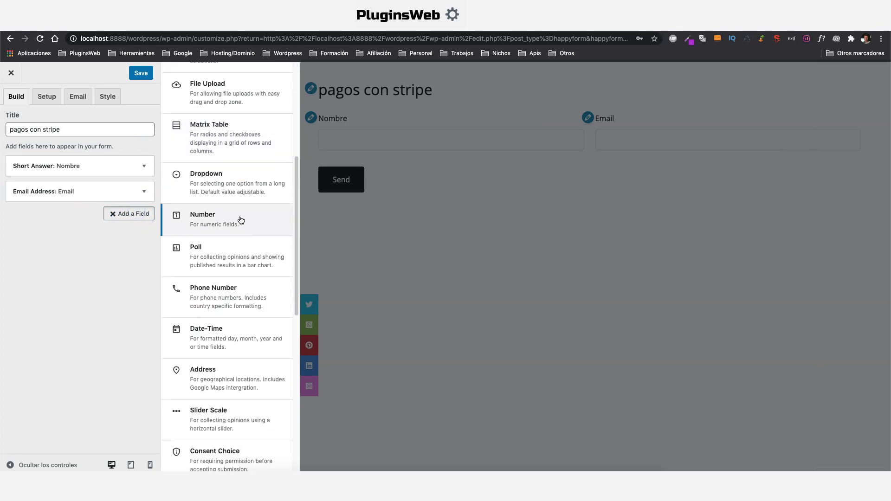
scroll(241, 220, down, 1)
click(202, 358)
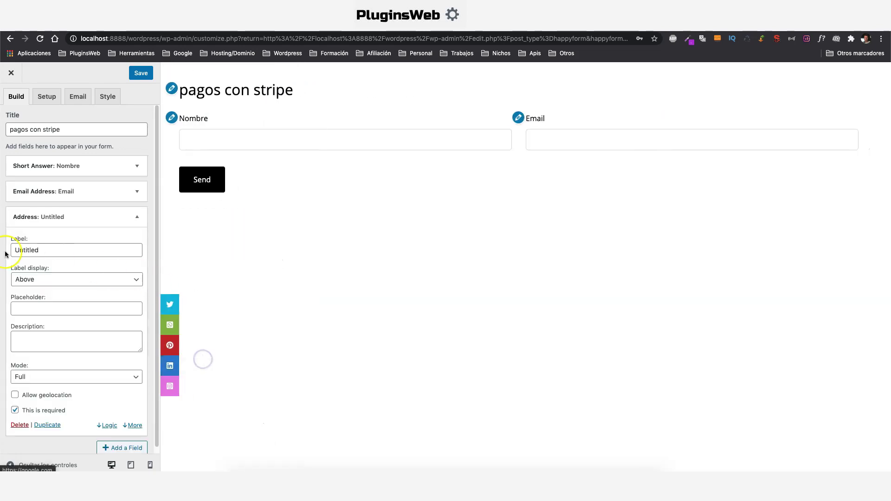
click(51, 250)
double_click(48, 249)
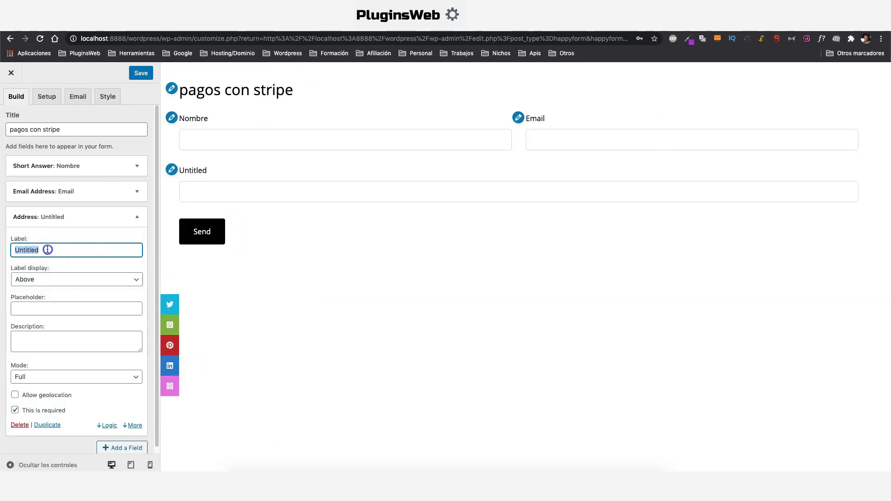
text(Dirección de en)
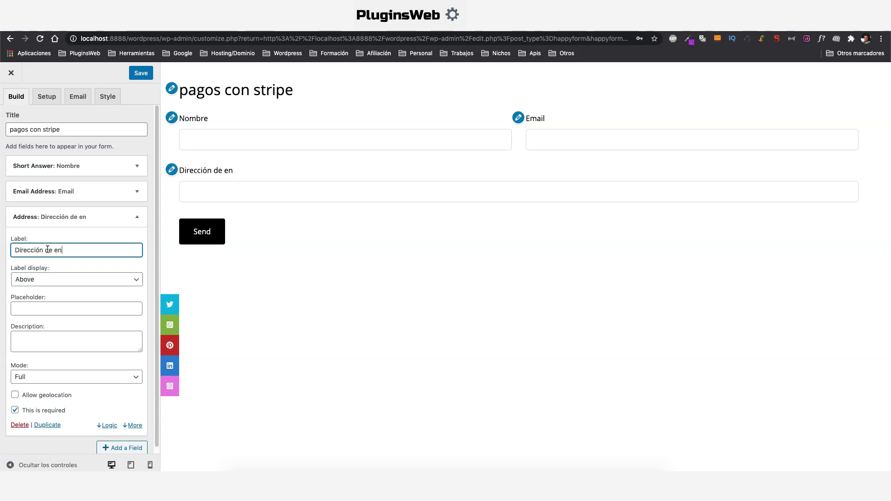
text(vio)
Give the address field the placeholder 'C/ nombre de la calle Nº x 1ª b' and half width
scroll(47, 253, down, 1)
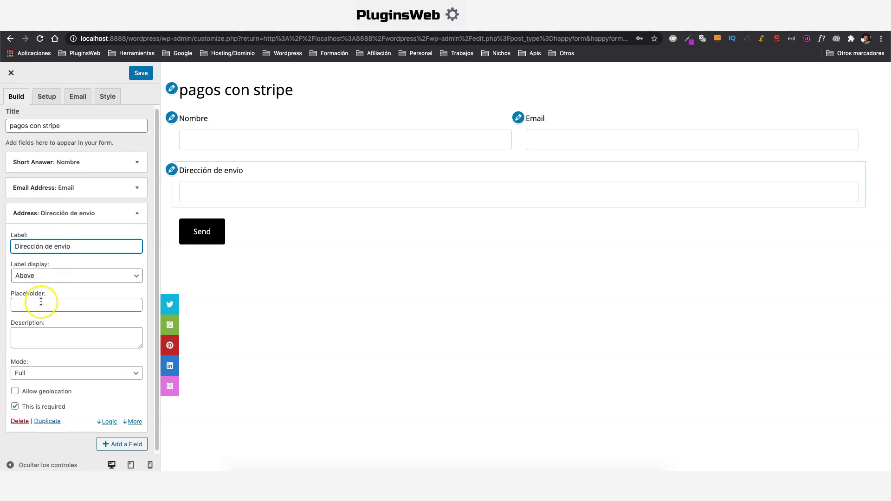
click(40, 303)
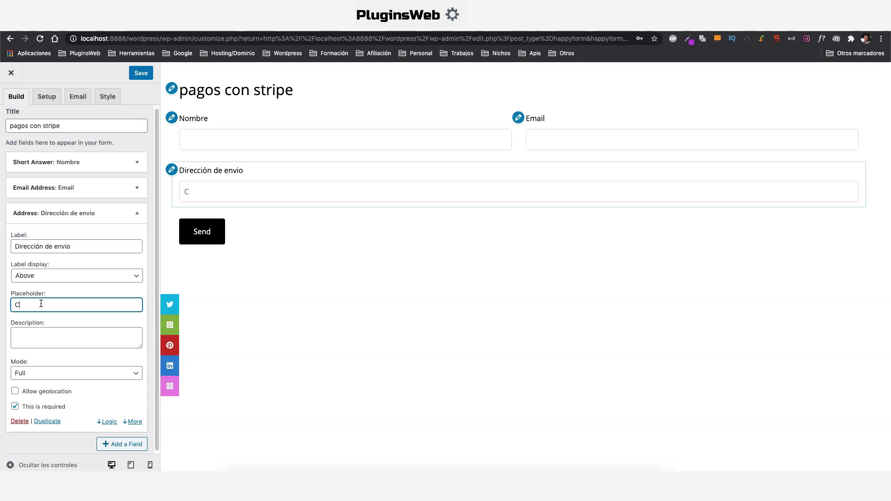
text(C/ nombre de la calle Nº x 1ª b)
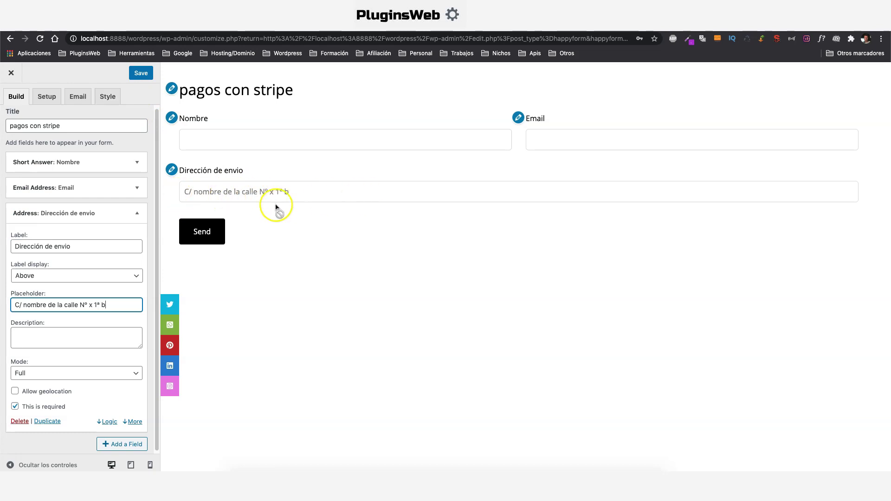
click(134, 421)
click(53, 376)
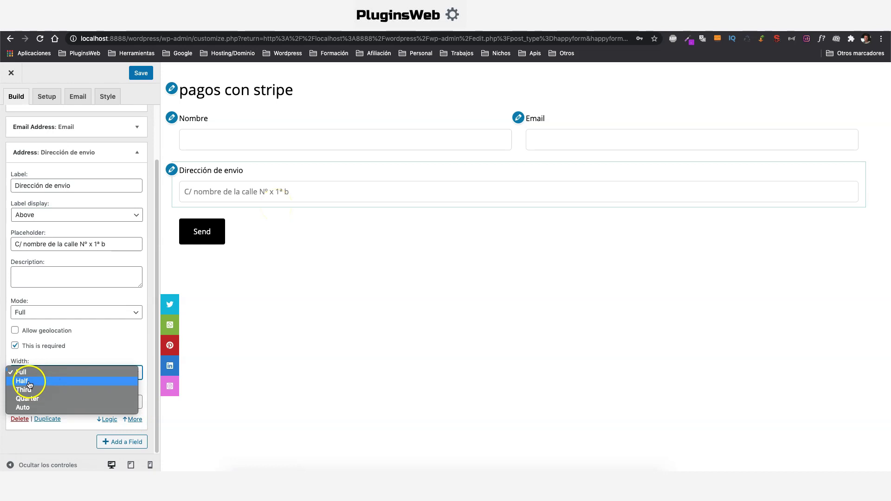
click(30, 383)
click(137, 153)
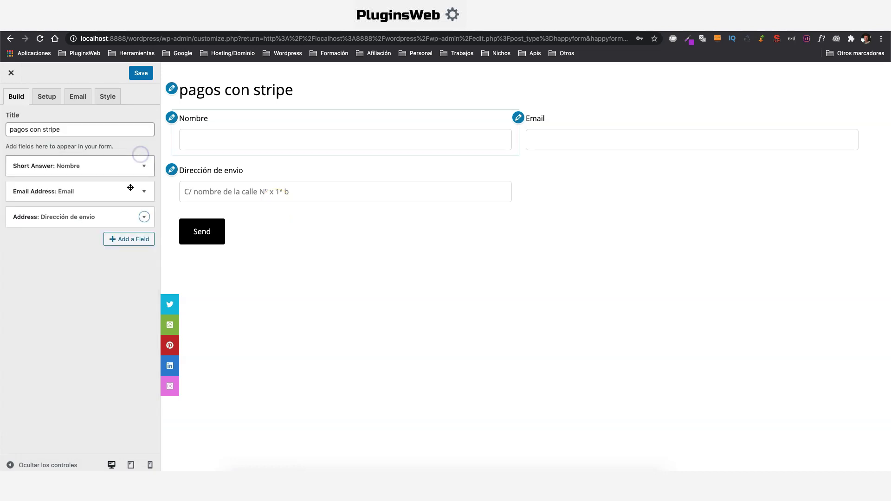
Add a Phone Number field labelled Teléfono with placeholder xxx-xxx-xxx
click(133, 244)
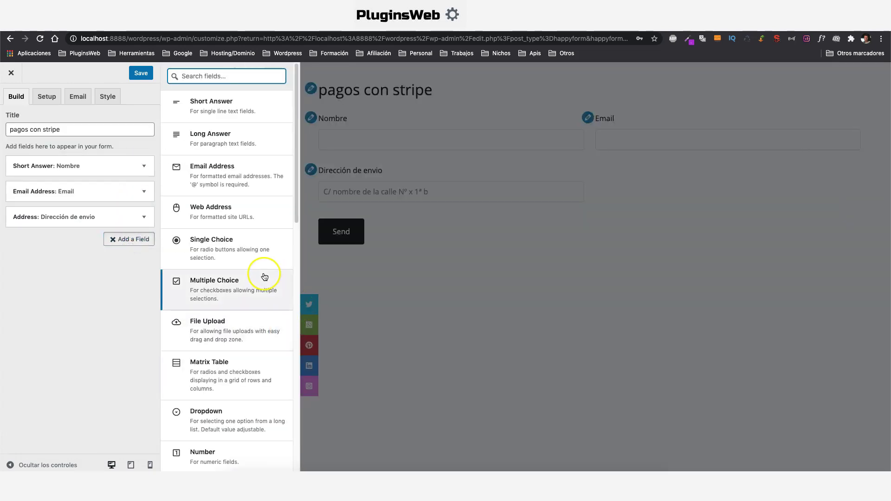
scroll(265, 277, down, 3)
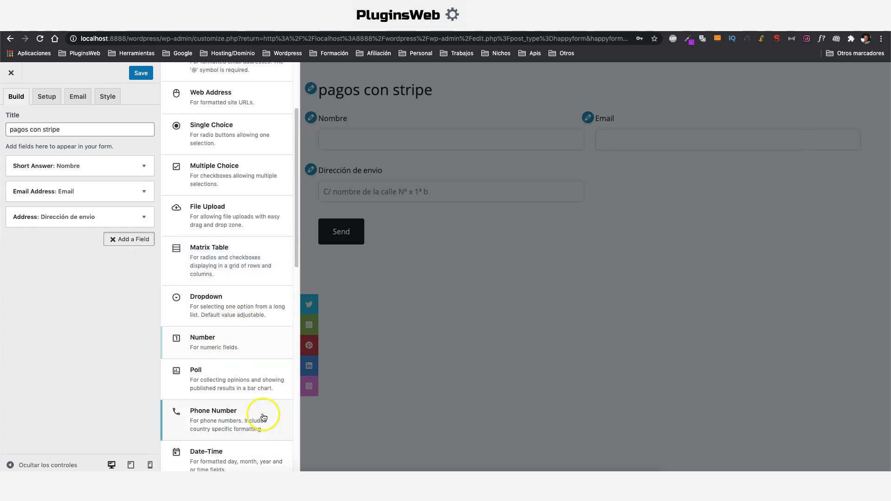
click(223, 417)
double_click(57, 275)
text(Teléfono)
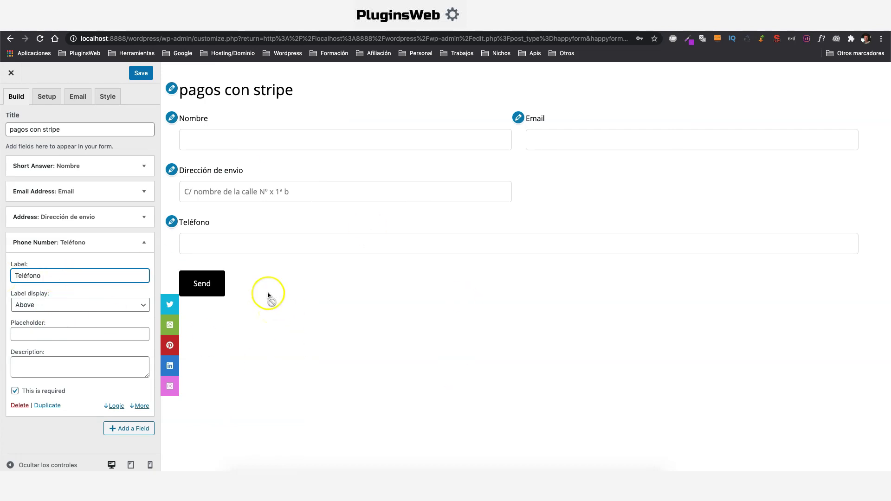
click(84, 333)
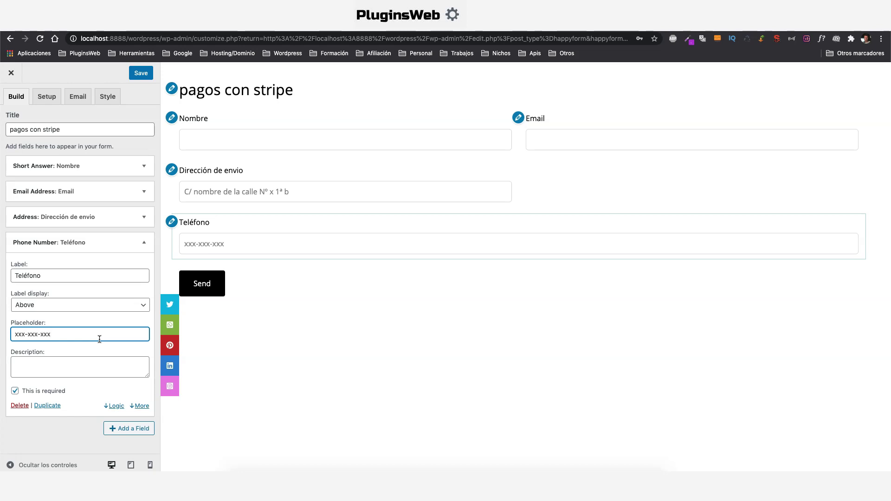
Enable national convention on the phone field with Spain (+34) as the default country
click(141, 406)
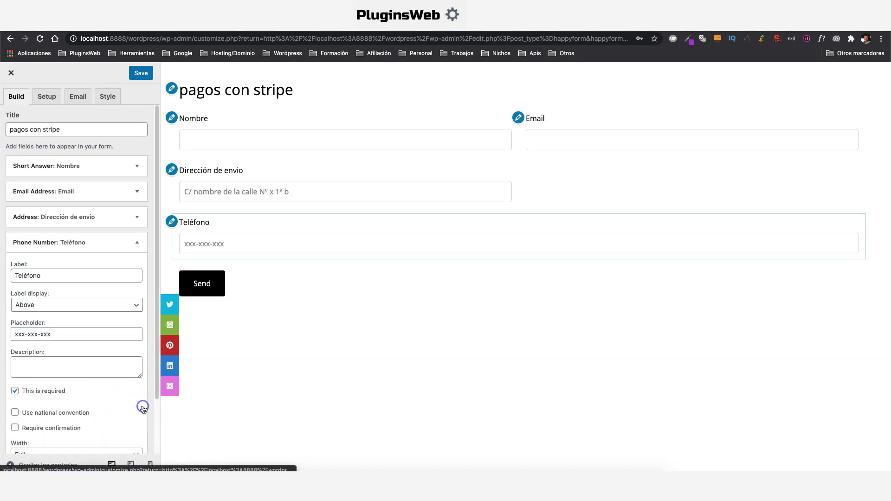
scroll(121, 343, down, 3)
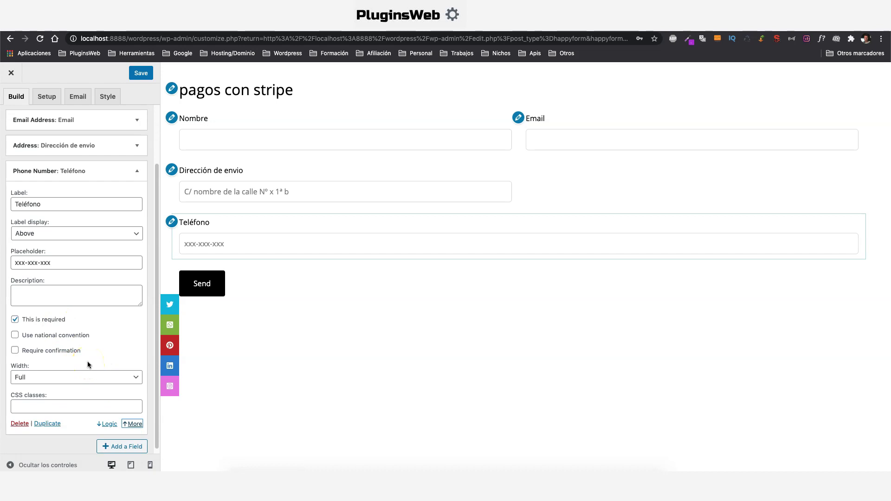
click(14, 334)
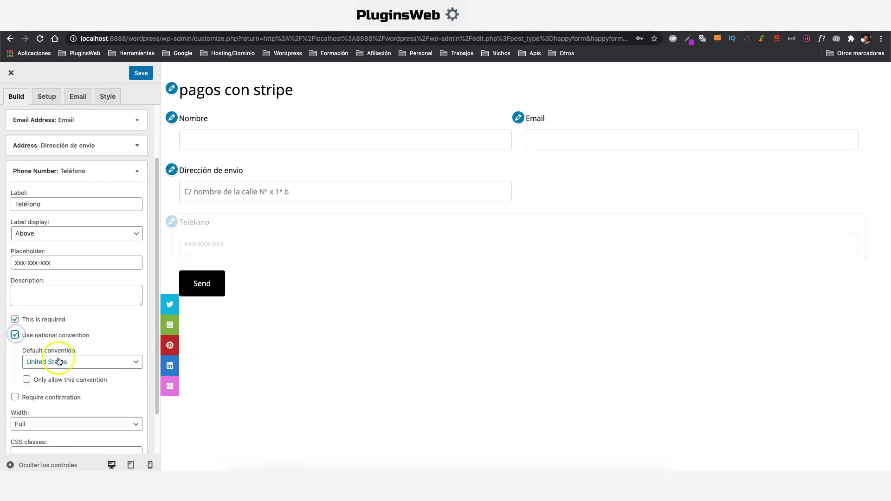
click(75, 361)
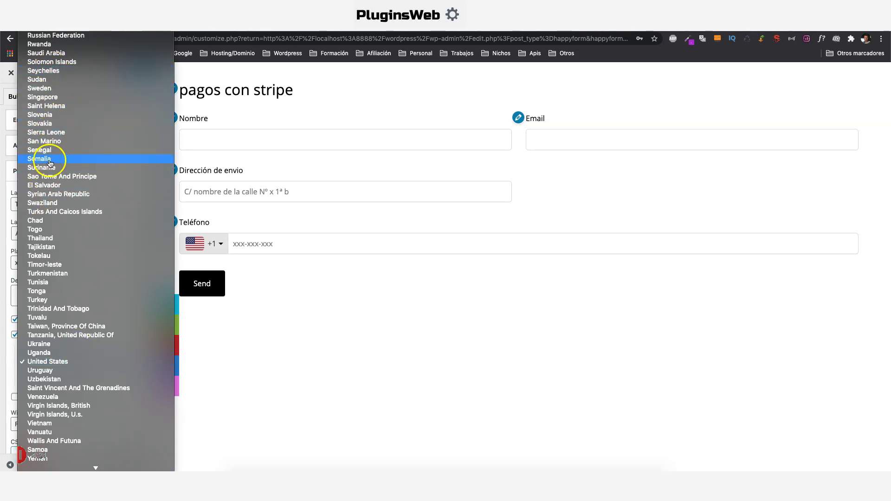
scroll(51, 161, up, 10)
click(40, 303)
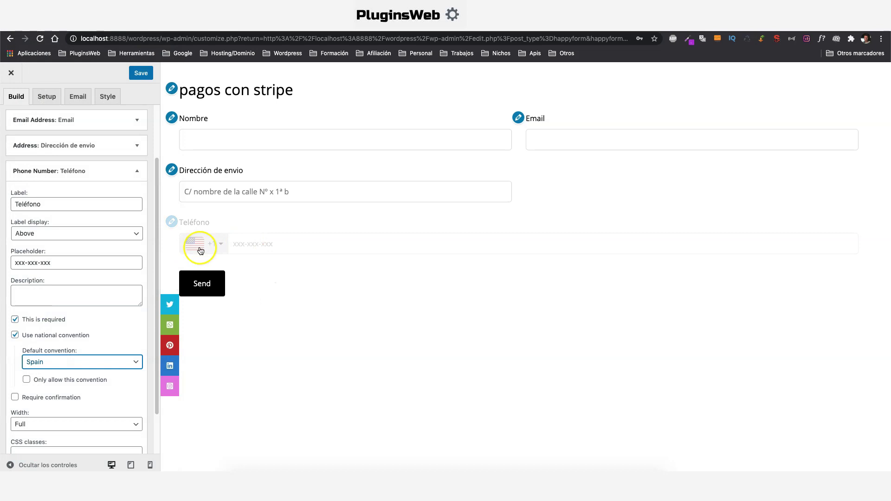
click(225, 245)
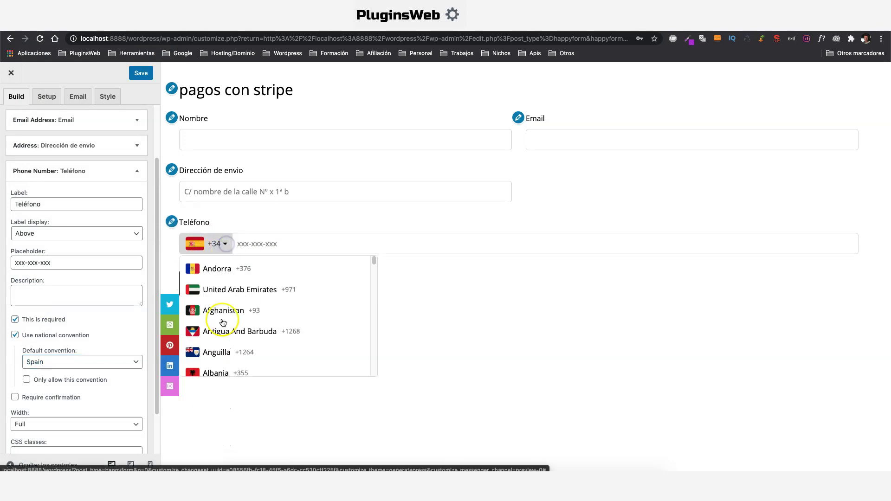
click(226, 246)
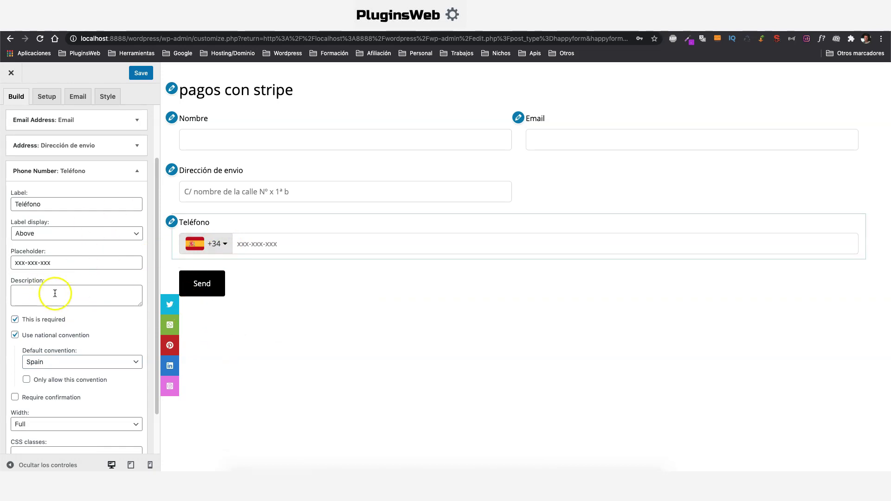
Allow only Spanish numbers in Teléfono and set the field to half width
scroll(44, 389, down, 1)
click(27, 371)
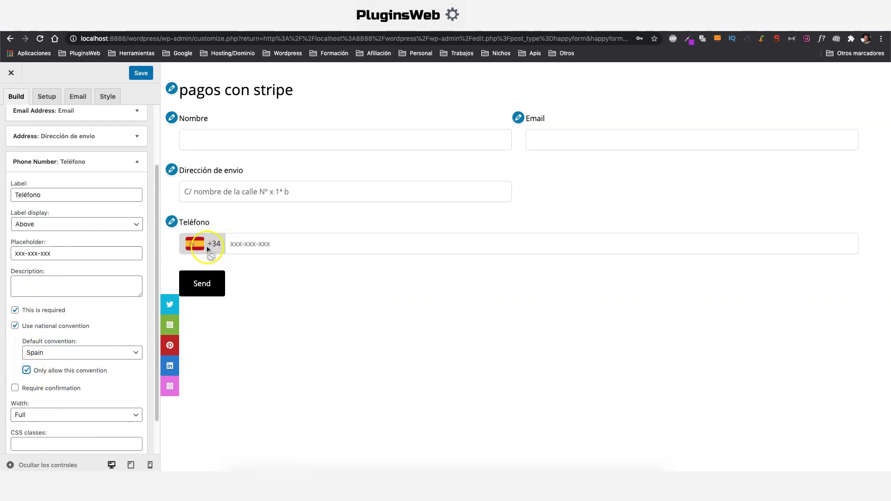
scroll(60, 371, down, 2)
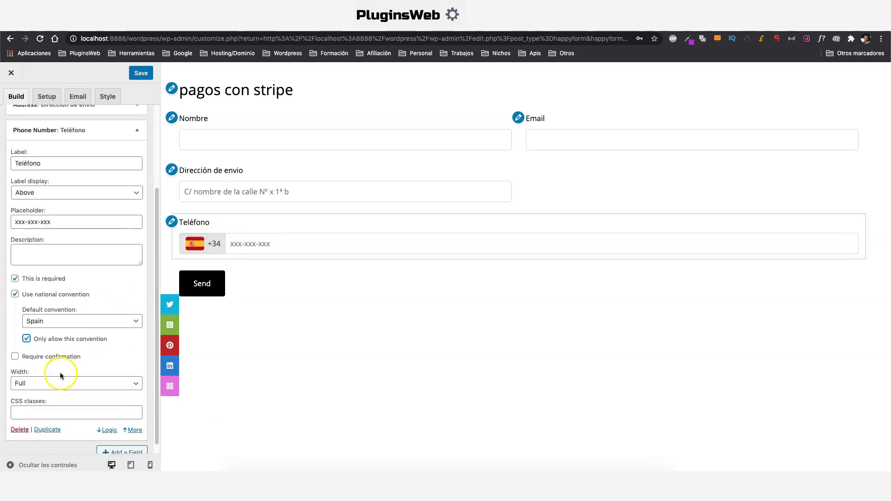
click(60, 381)
click(56, 391)
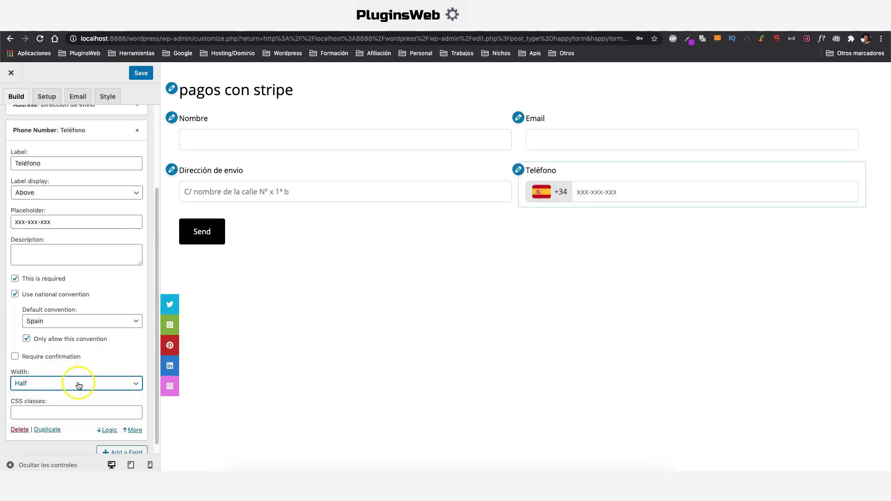
drag(199, 133, 330, 136)
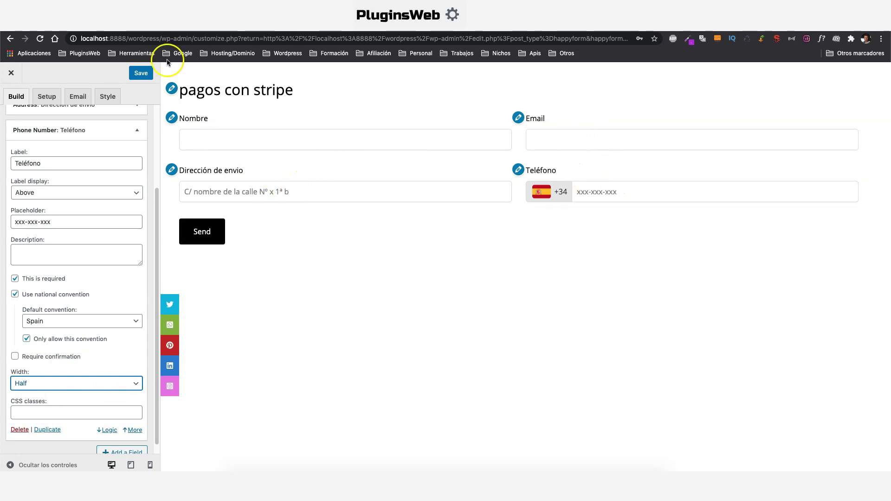
click(122, 452)
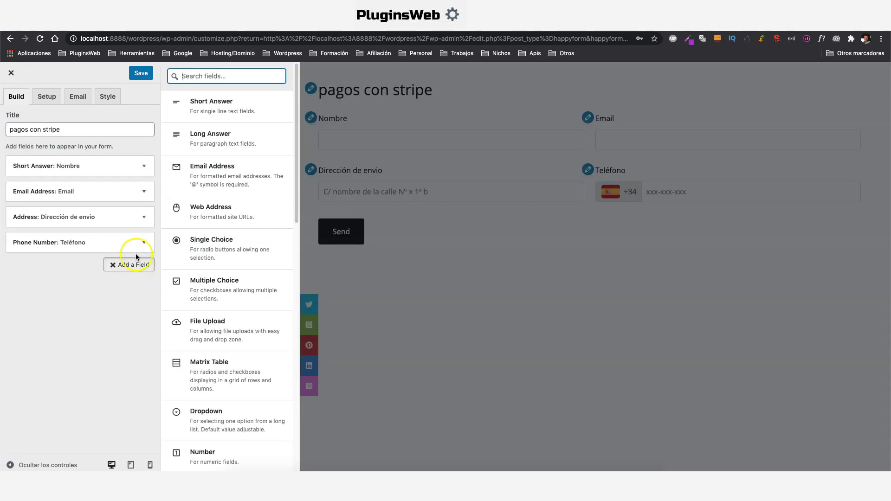
Add a single-choice field 'Elige el producto' with options primer, segundo and tercer producto
click(220, 251)
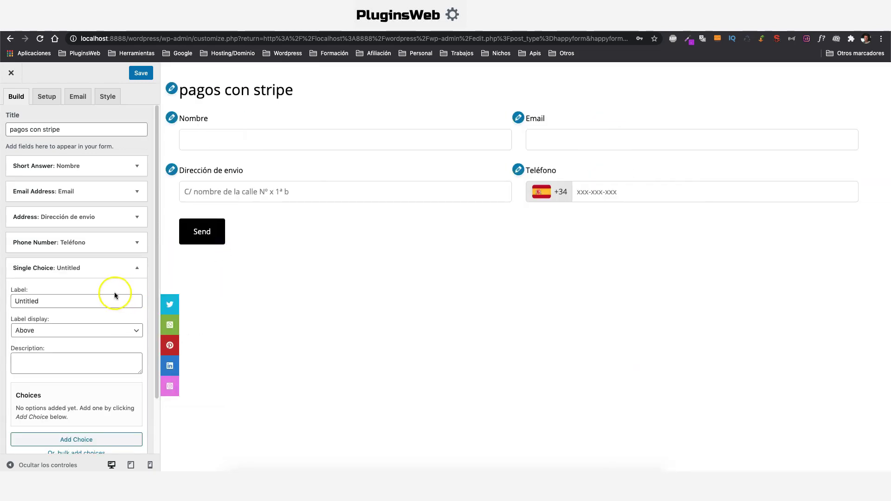
double_click(64, 267)
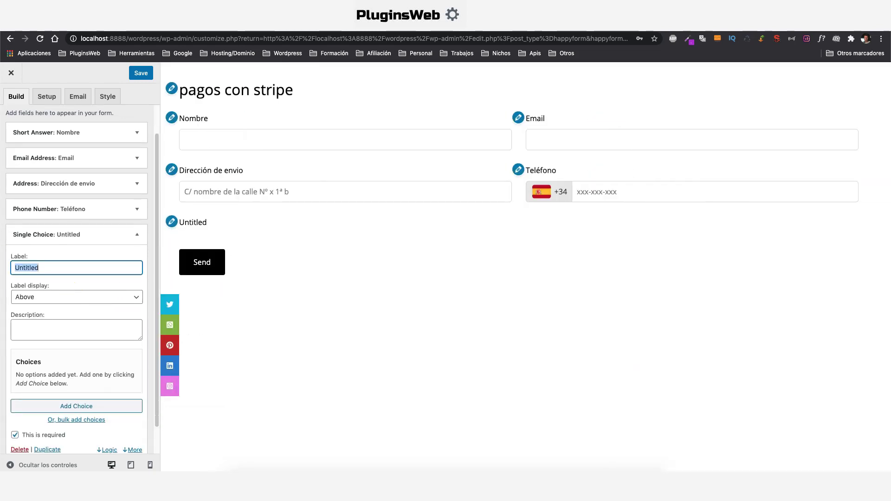
text(Elige el producto)
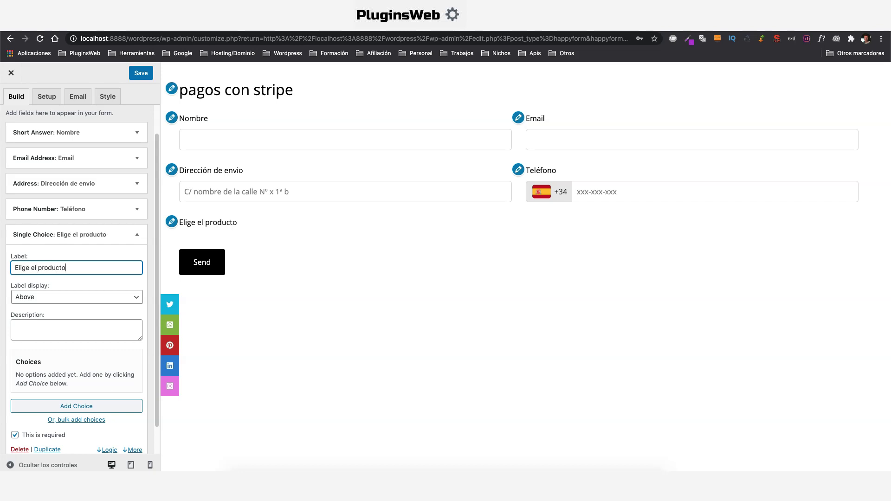
scroll(74, 381, down, 1)
click(73, 377)
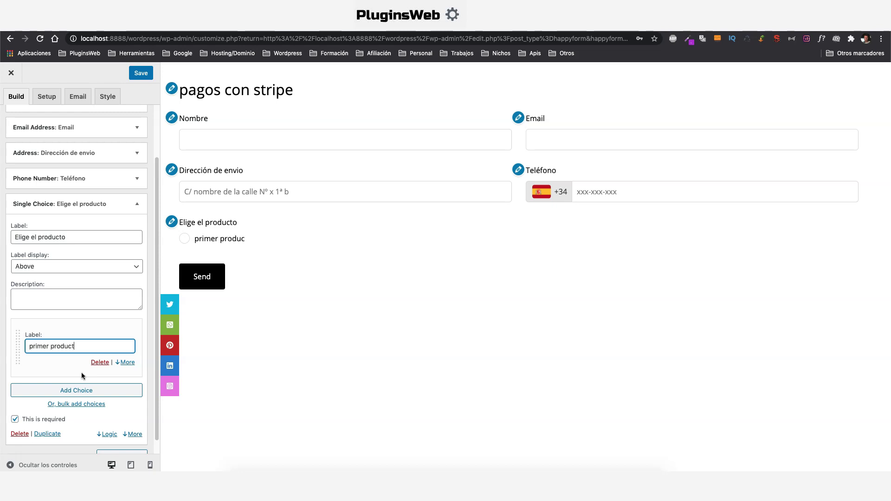
click(74, 390)
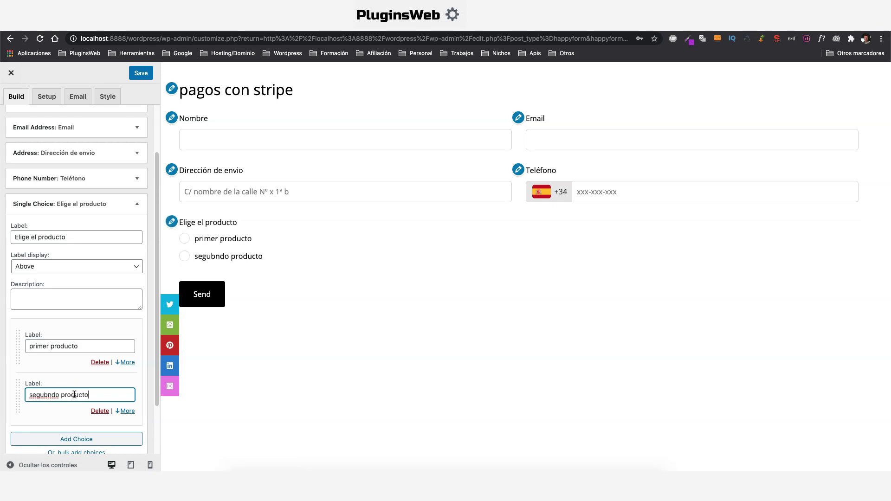
key(BackSpace)
scroll(69, 408, down, 1)
click(75, 412)
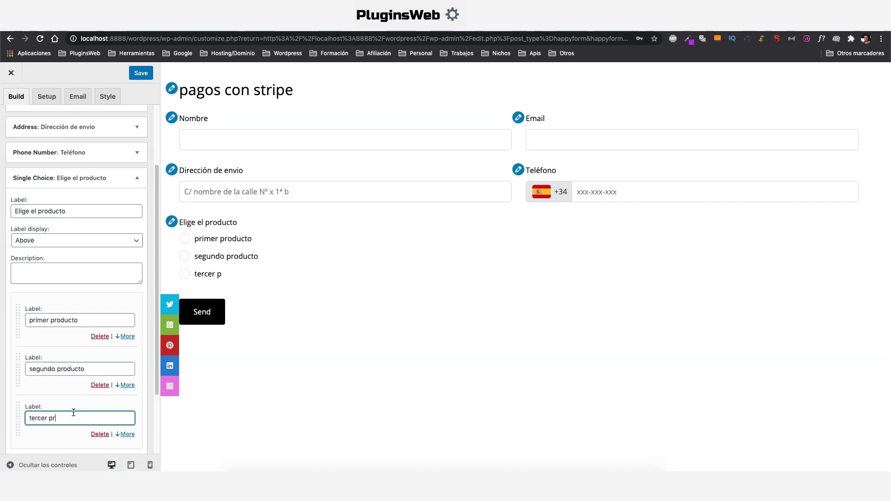
scroll(73, 411, down, 2)
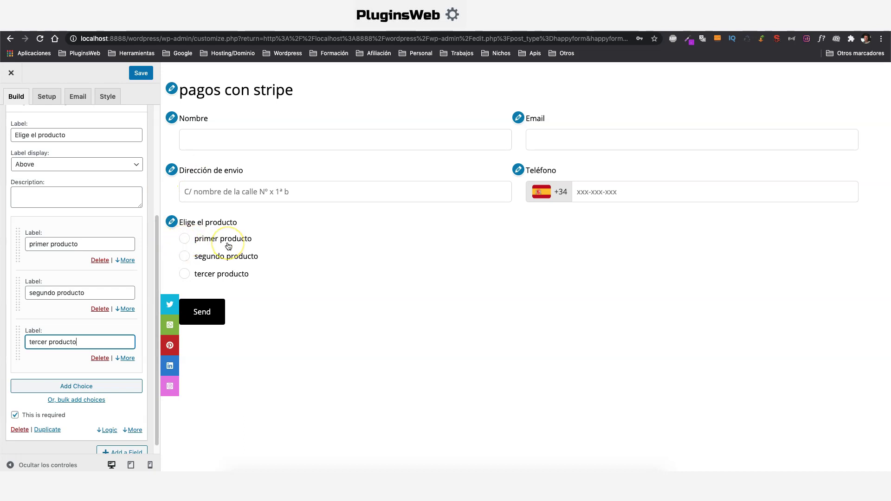
Collapse the Elige el producto field and bring up the list of field types
click(208, 252)
scroll(121, 392, down, 1)
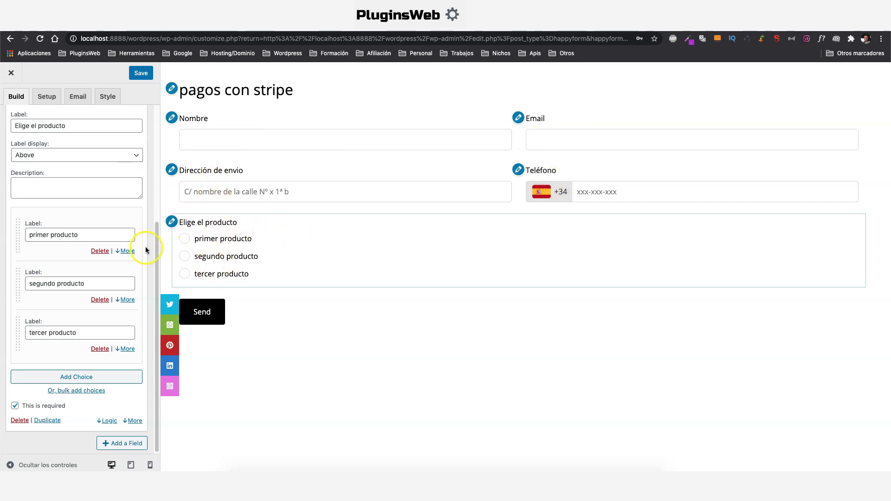
scroll(145, 243, down, 1)
drag(154, 235, 155, 162)
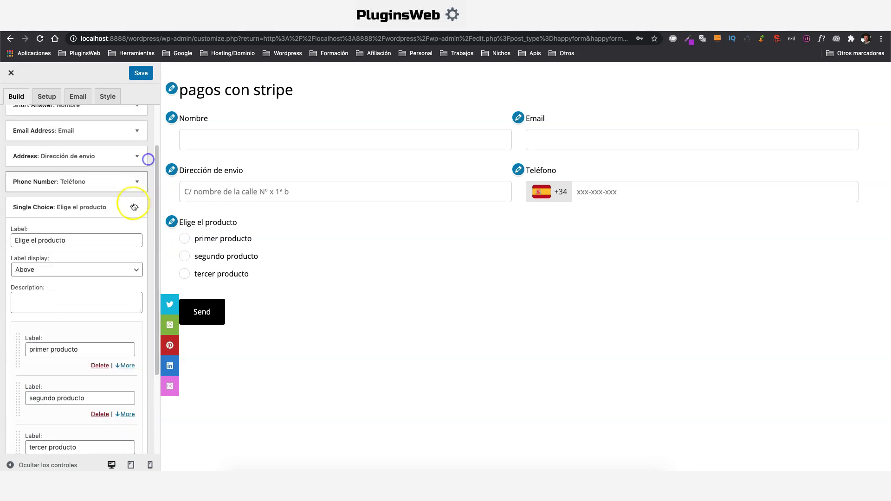
click(132, 205)
click(128, 293)
scroll(260, 293, down, 6)
scroll(246, 293, down, 10)
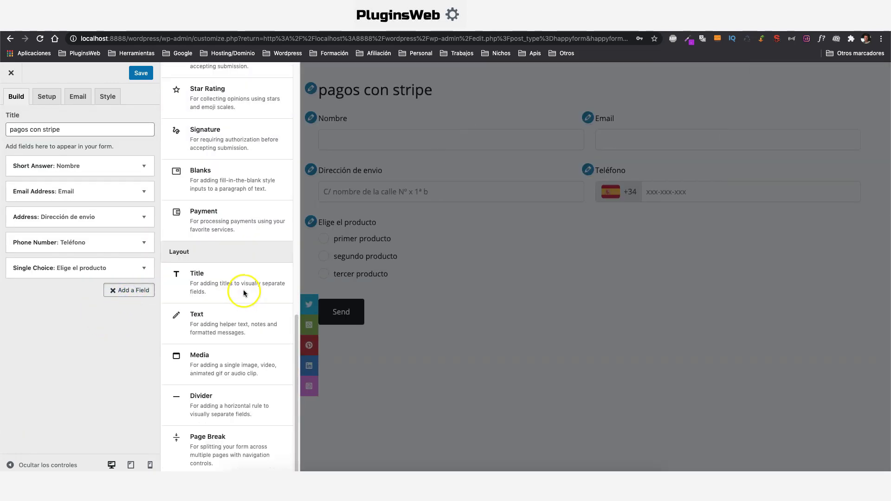
Add a Payment field labelled 'Comprar el producto'
click(237, 239)
scroll(77, 277, down, 1)
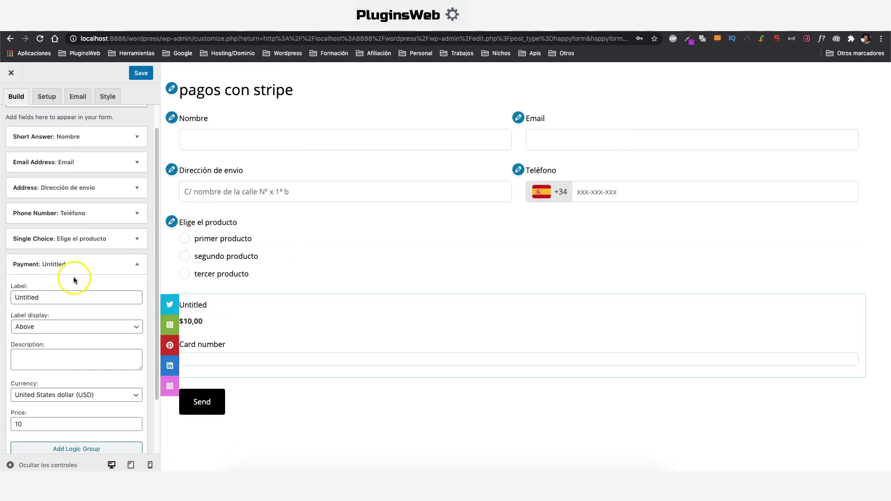
double_click(114, 297)
text(Comprar el producto)
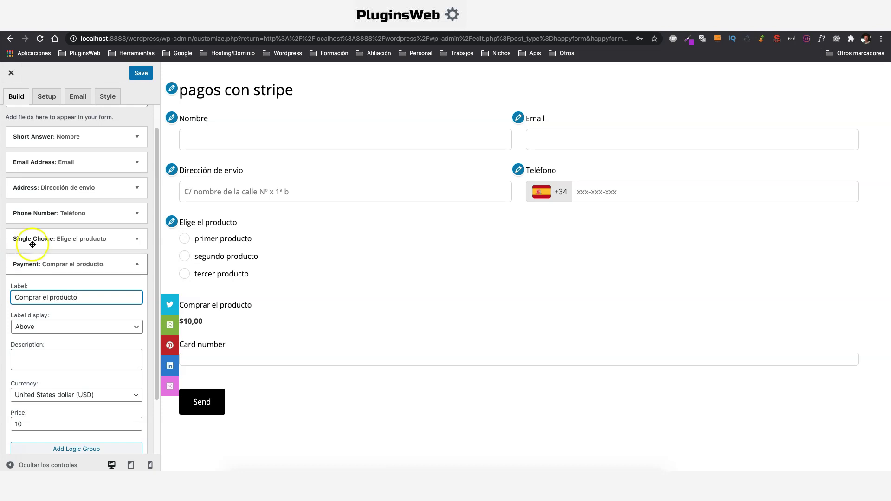
Set the payment currency to Euro, clear the base price, and add three logic groups
scroll(53, 353, down, 1)
click(57, 375)
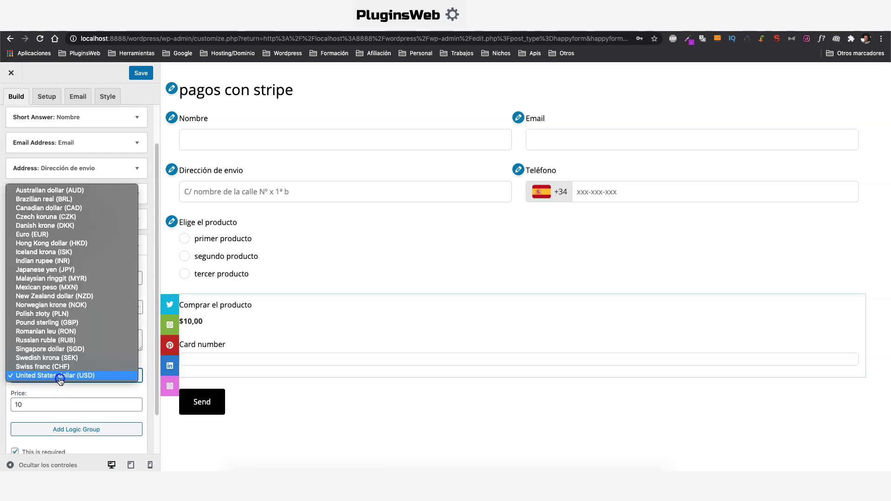
click(32, 233)
scroll(33, 371, down, 2)
double_click(30, 359)
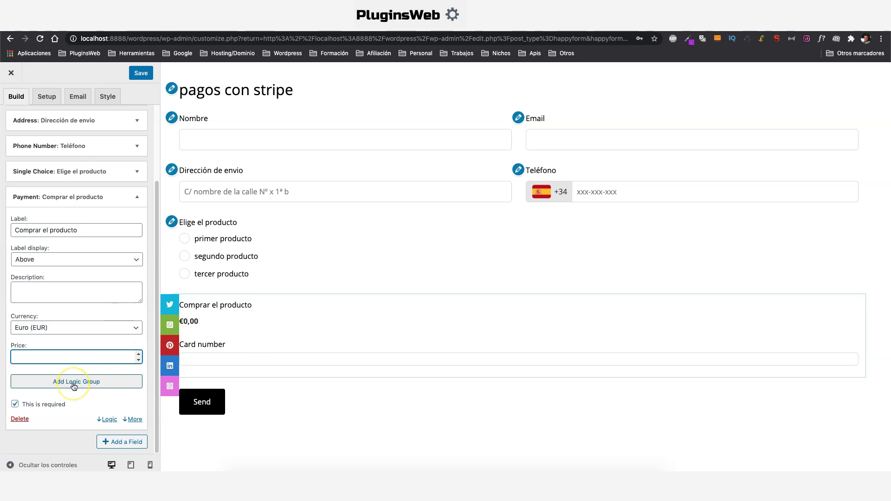
click(74, 383)
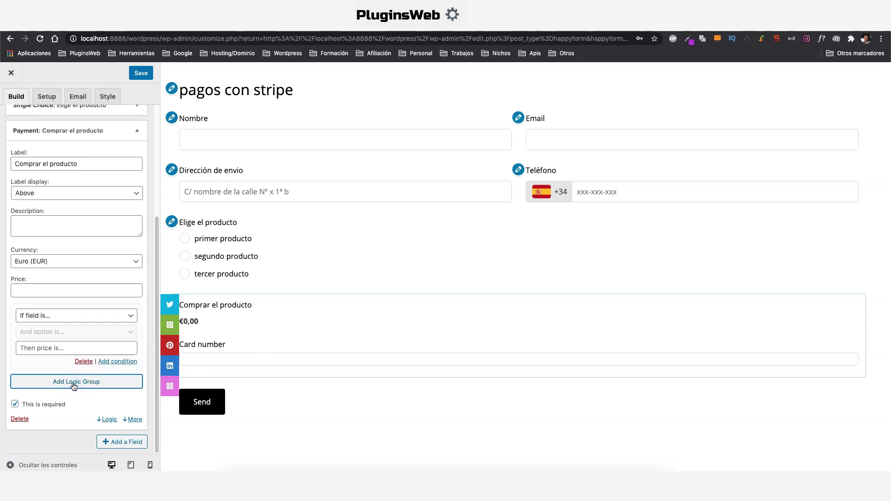
click(73, 385)
click(74, 384)
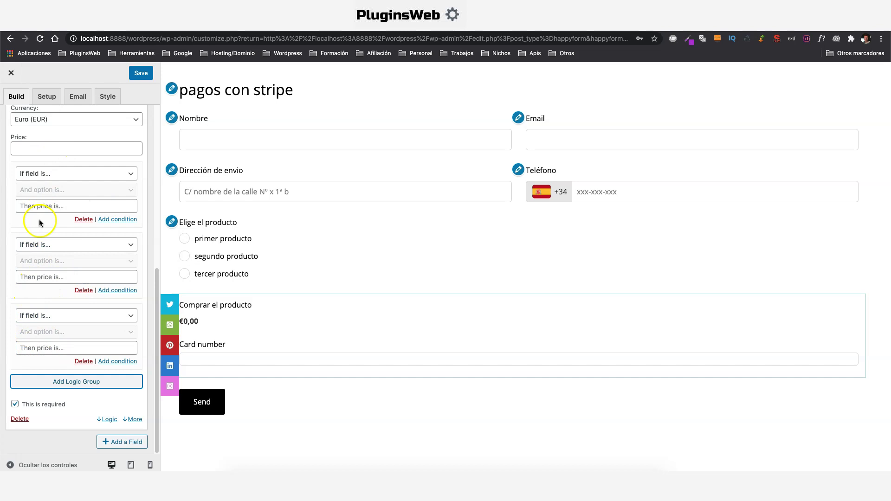
Price primer producto at 20 and segundo producto at 40 euros in the first two logic groups
click(74, 173)
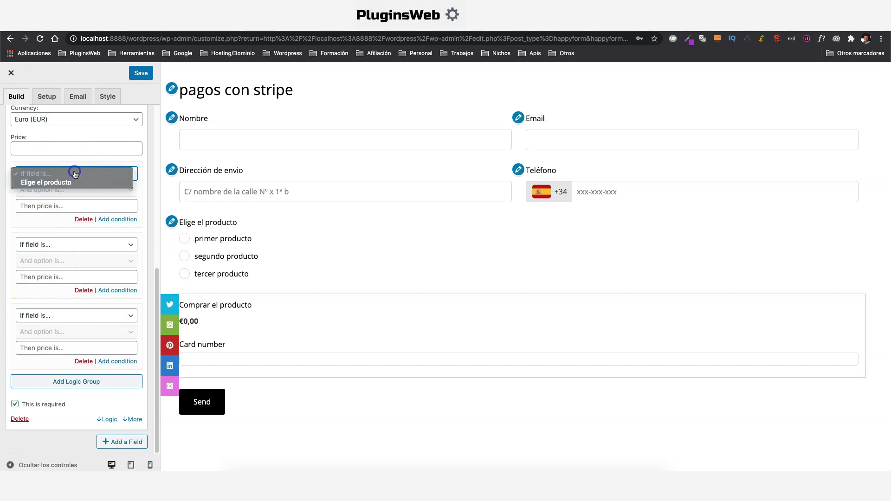
click(66, 183)
click(76, 190)
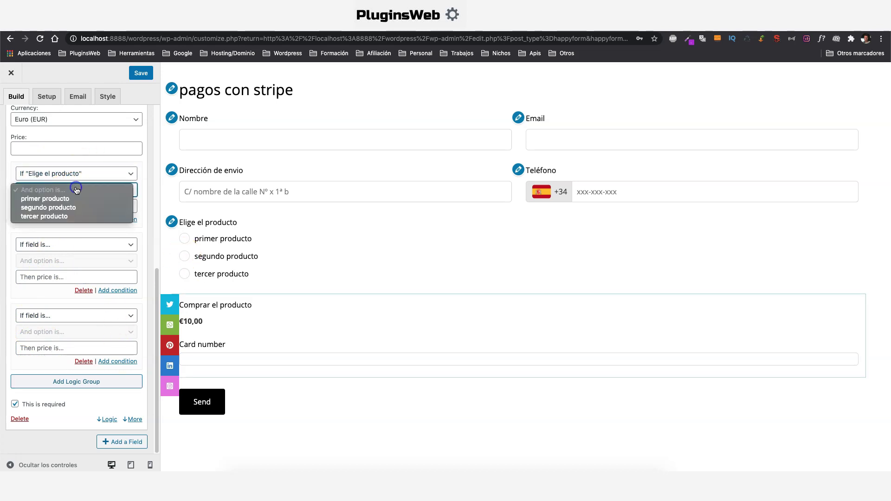
click(64, 199)
click(64, 202)
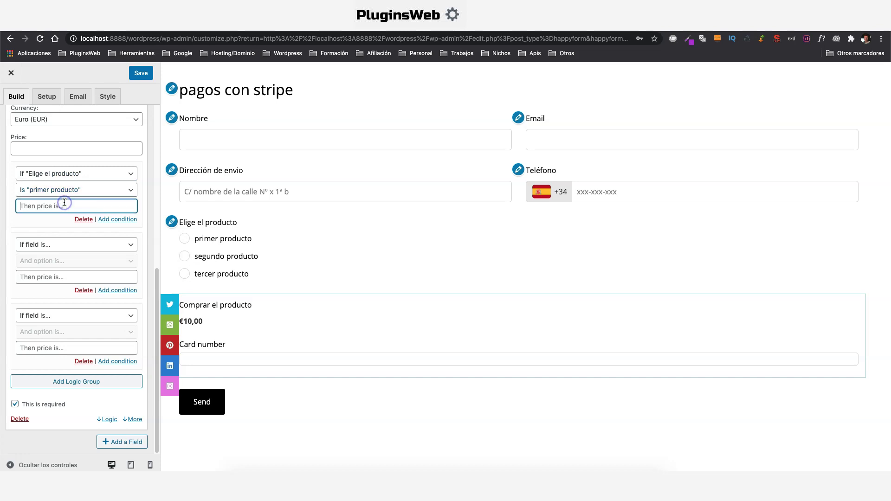
click(71, 230)
click(58, 245)
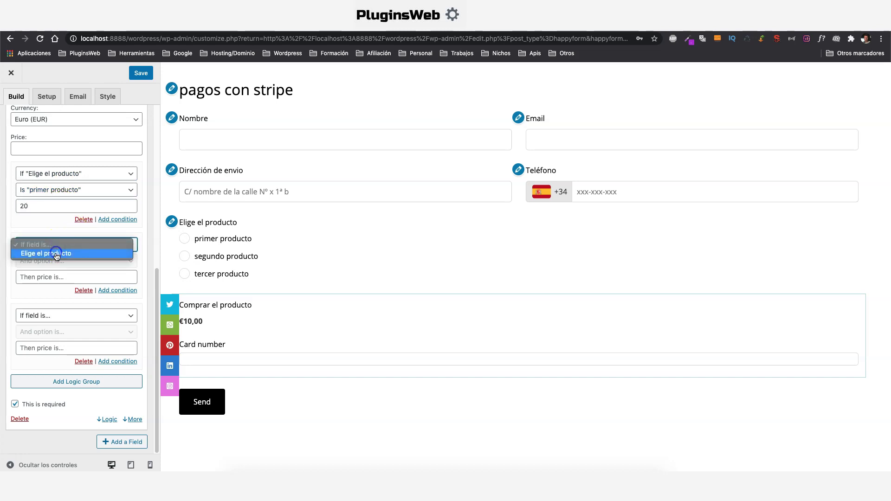
click(57, 253)
click(56, 261)
click(53, 278)
click(61, 277)
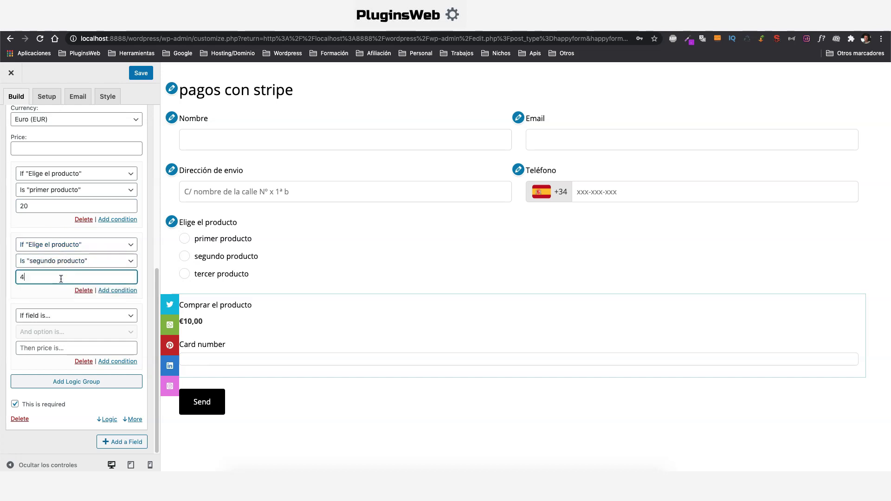
Charge 60 euros for tercer producto in the third logic group and save the form
click(72, 316)
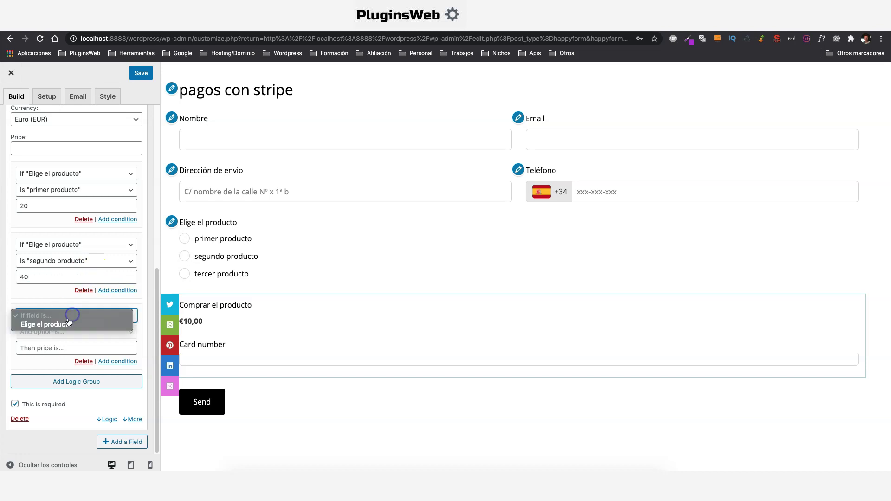
click(69, 324)
click(60, 332)
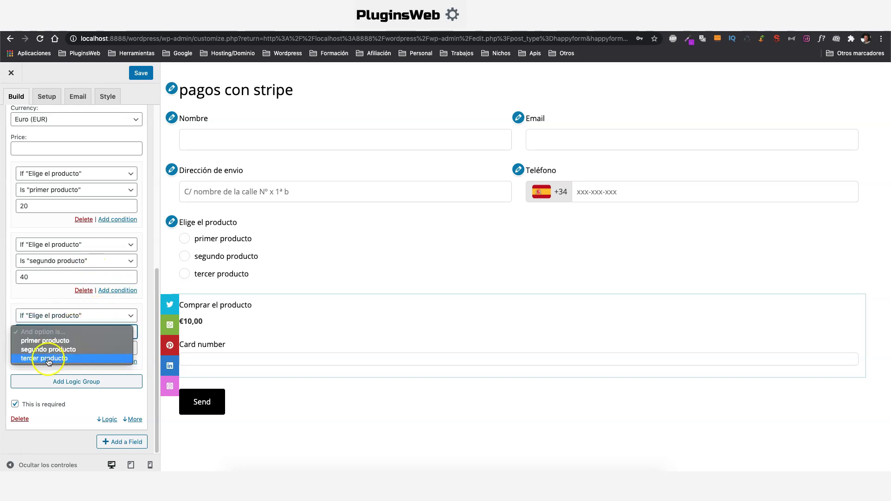
click(49, 359)
click(74, 347)
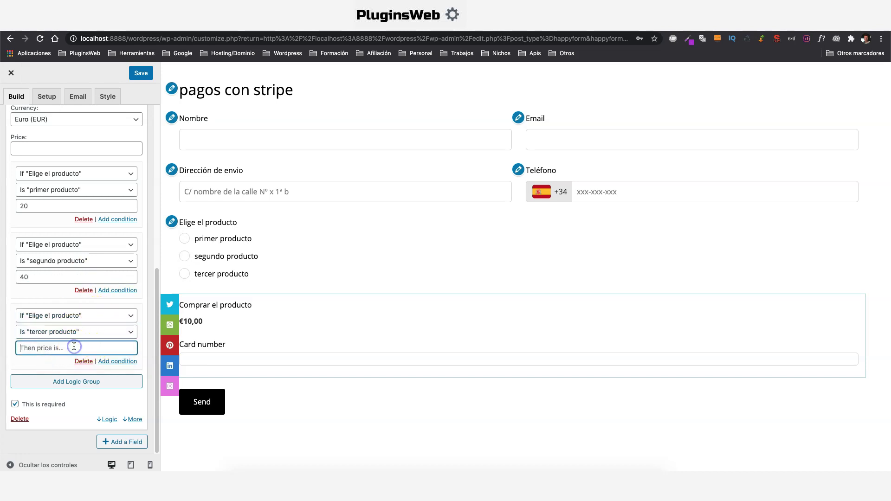
click(140, 72)
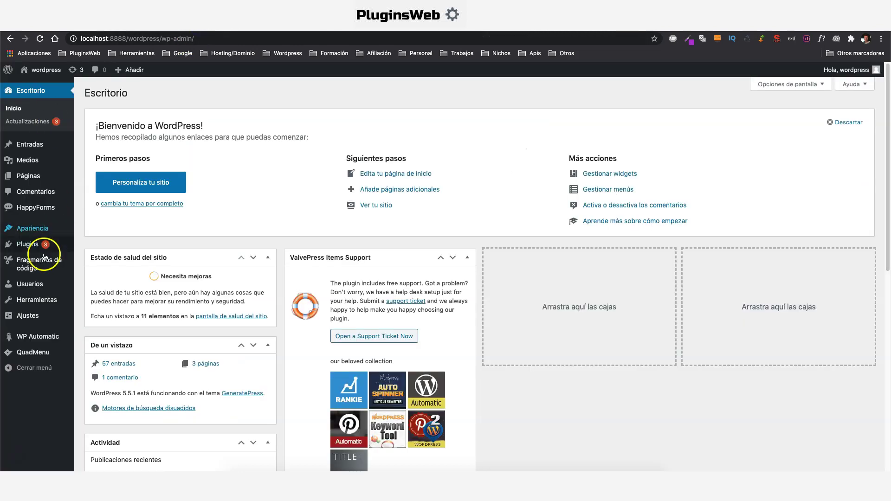
Deactivate the Sticky Social Icons plugin and reload the form editor
mouse_move(34, 246)
click(97, 246)
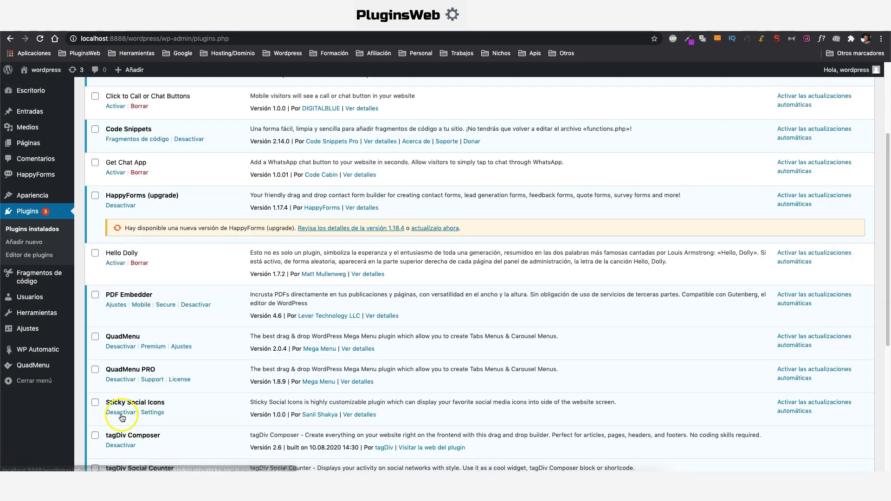
click(120, 412)
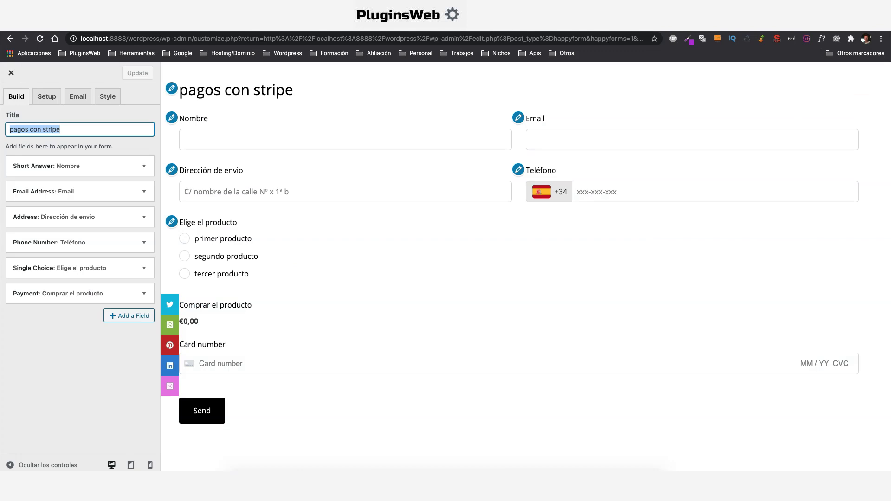
click(40, 38)
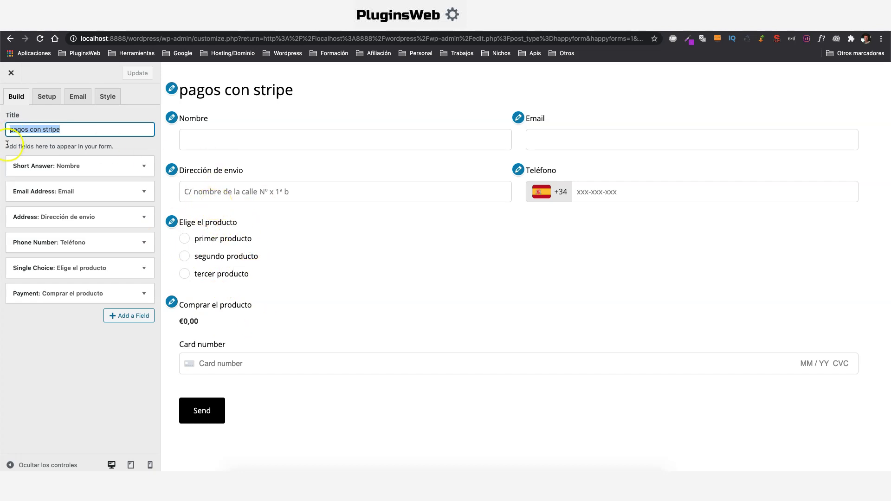
Review the extra options of the Nombre and Email fields
click(144, 167)
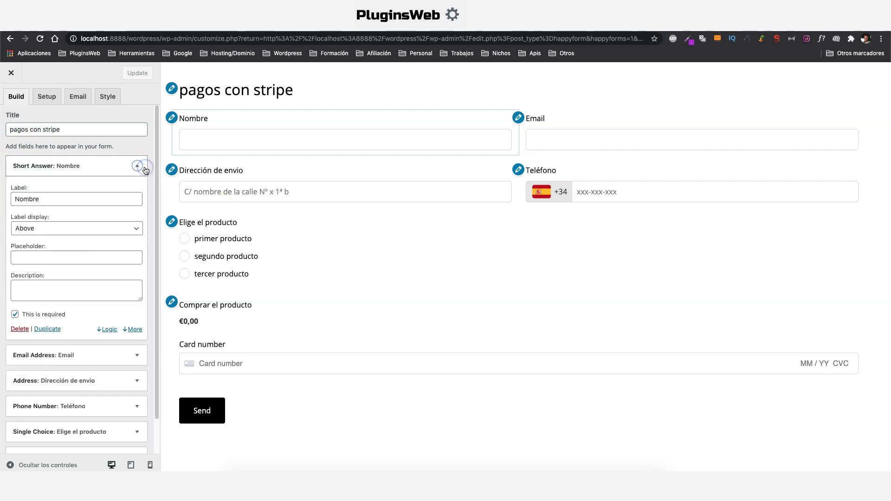
click(131, 330)
click(16, 310)
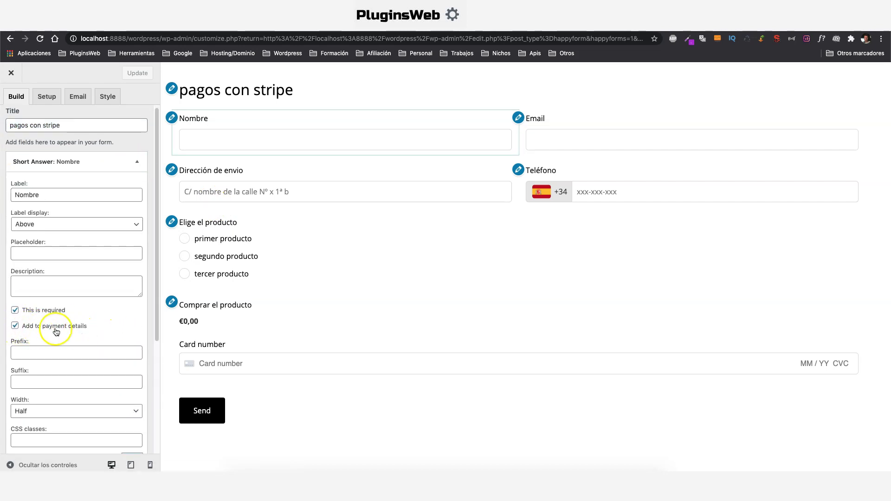
click(136, 162)
click(145, 192)
click(131, 327)
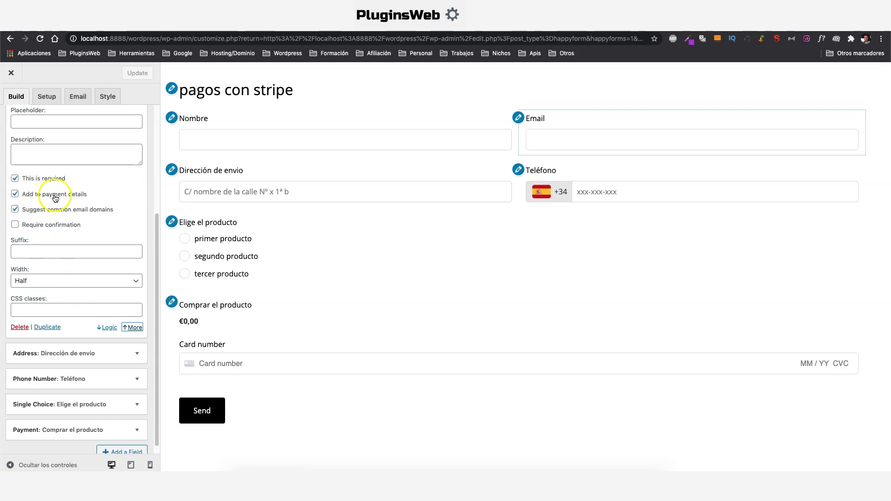
scroll(135, 138, up, 3)
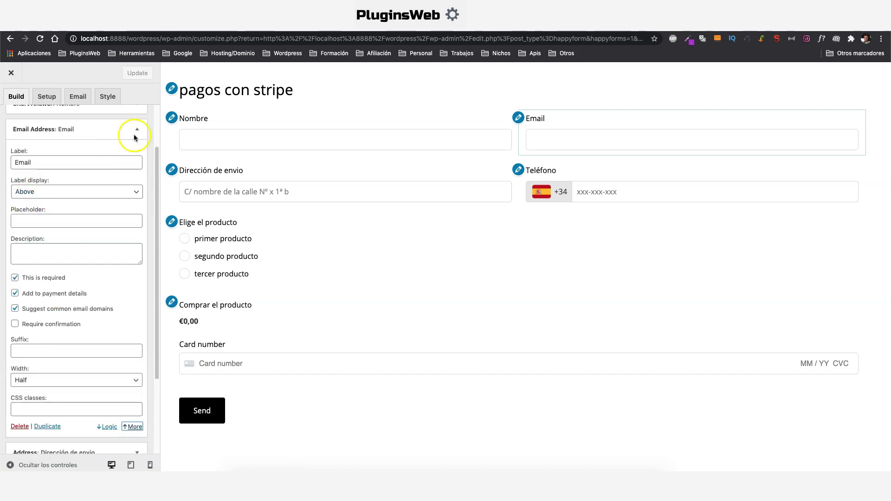
click(136, 129)
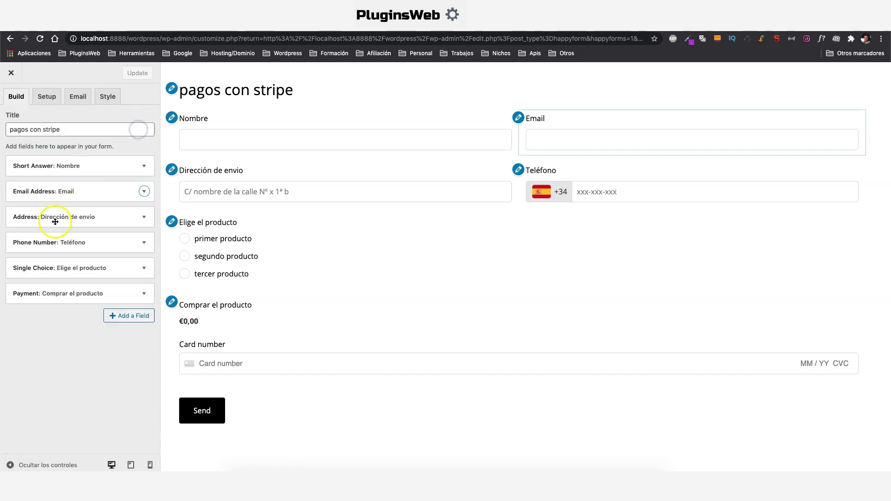
Check the Dirección de envio field, toggling geolocation on and back off
click(144, 219)
scroll(56, 320, down, 3)
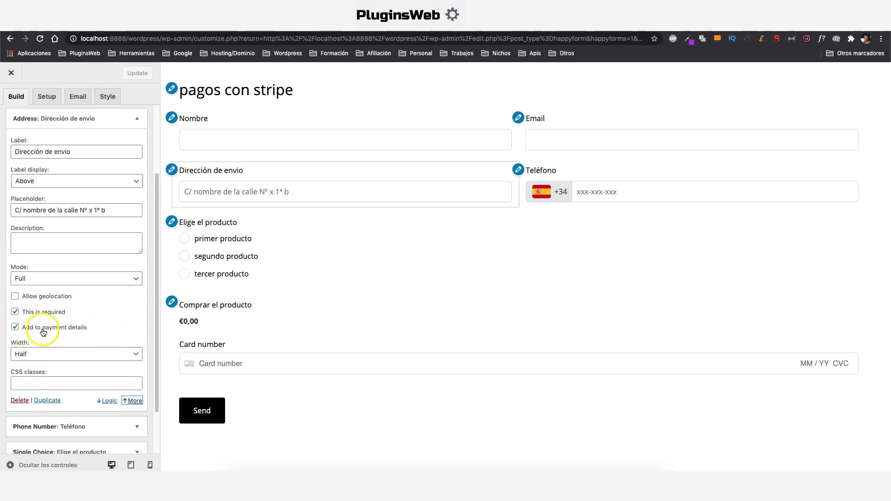
click(14, 297)
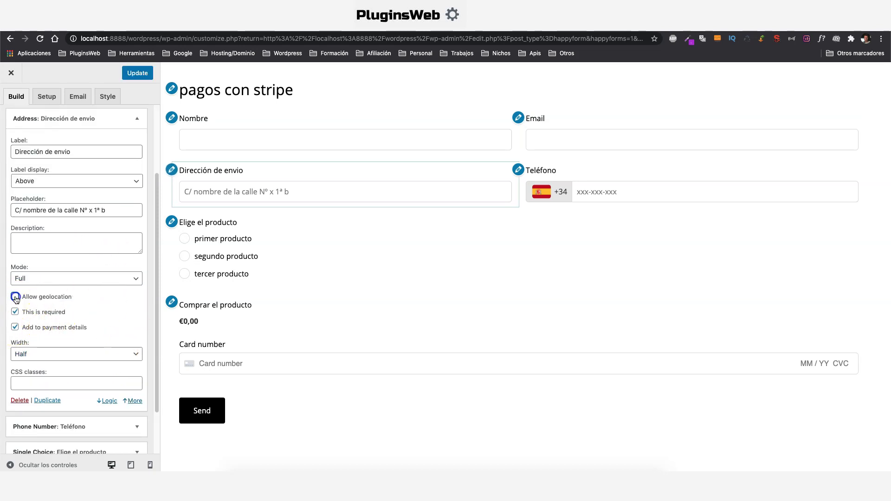
click(15, 296)
click(15, 296)
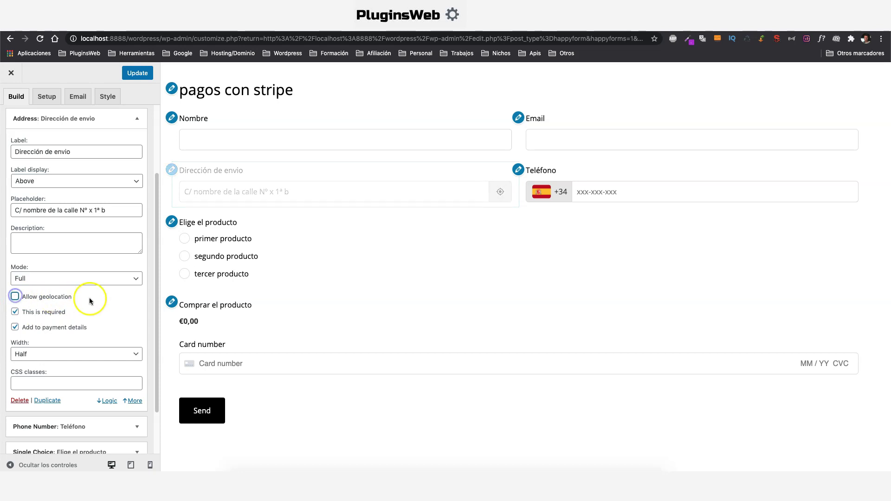
scroll(93, 260, up, 3)
click(134, 201)
Review the Teléfono field's extra options
click(144, 242)
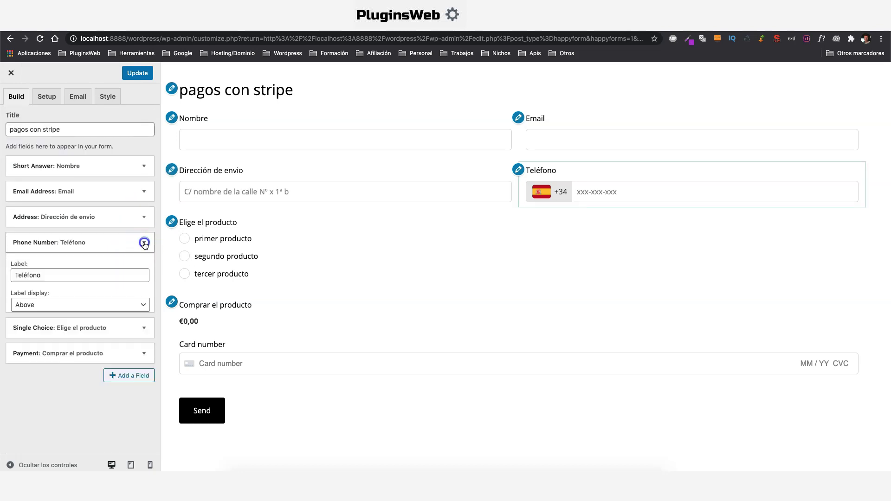
scroll(125, 348, down, 2)
click(134, 369)
scroll(92, 324, down, 2)
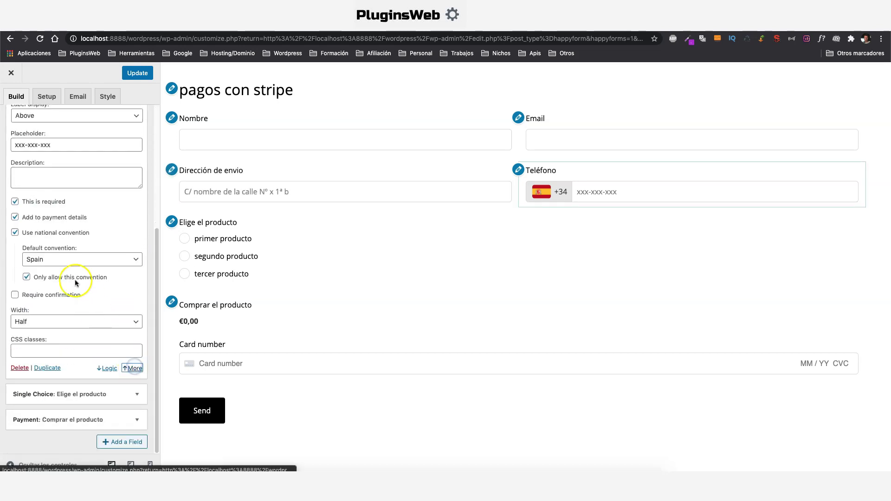
scroll(70, 221, up, 3)
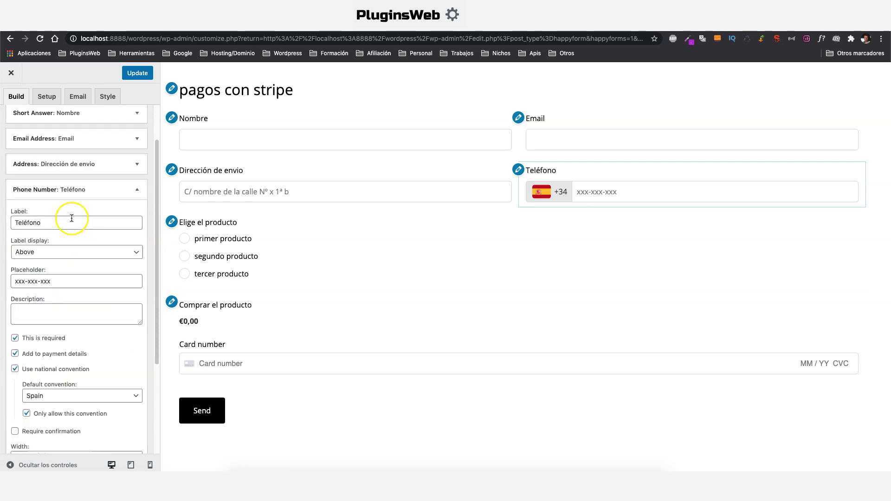
scroll(72, 218, up, 2)
click(143, 242)
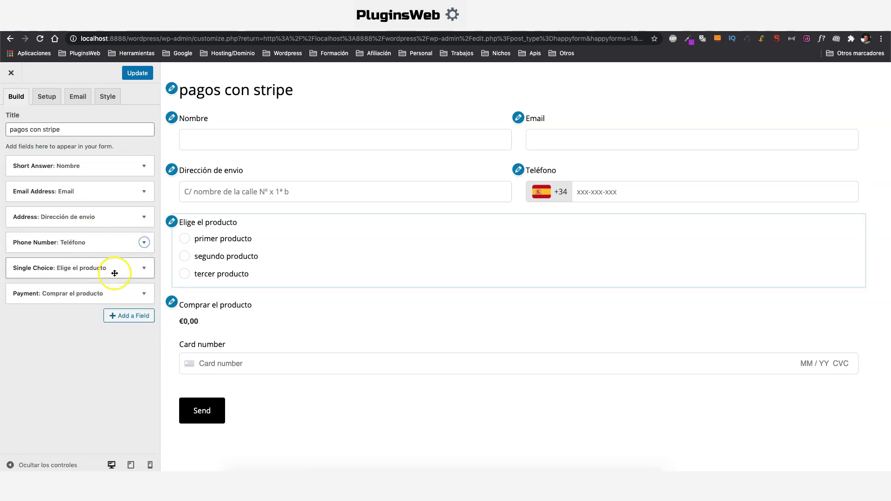
Review the product choice field's extra options and update the form
click(144, 268)
scroll(112, 288, down, 5)
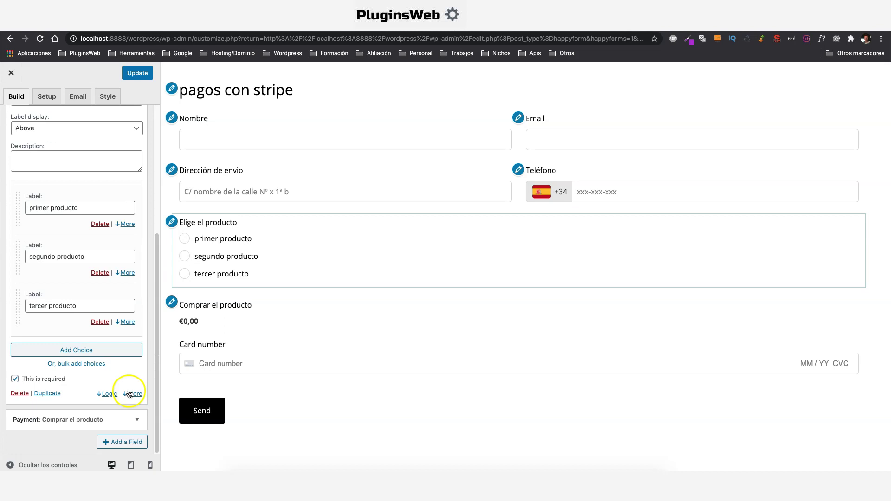
click(130, 394)
scroll(129, 393, down, 4)
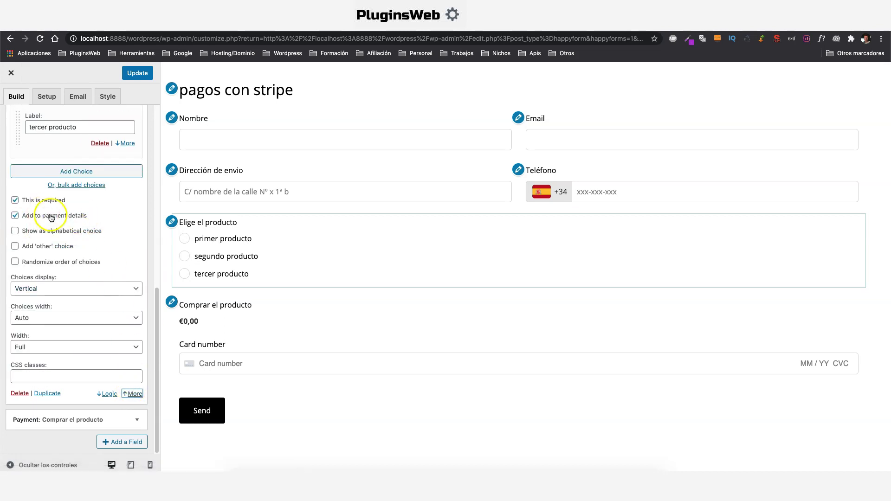
scroll(50, 220, up, 10)
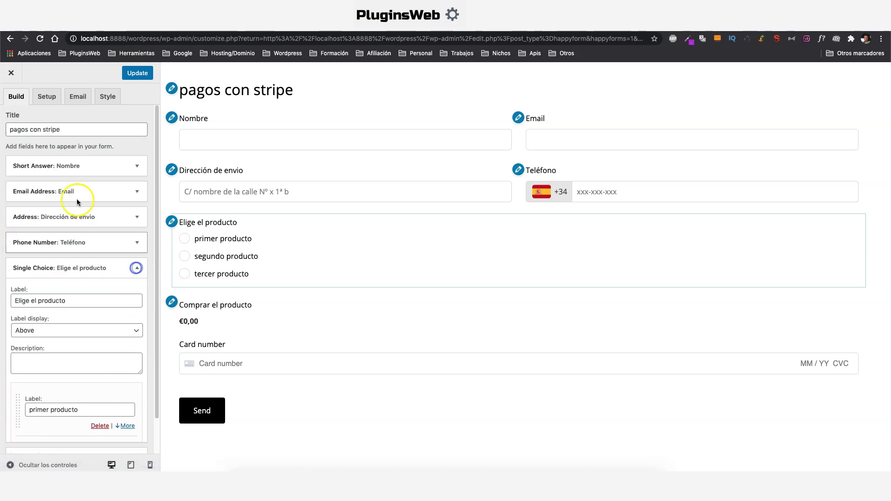
click(144, 268)
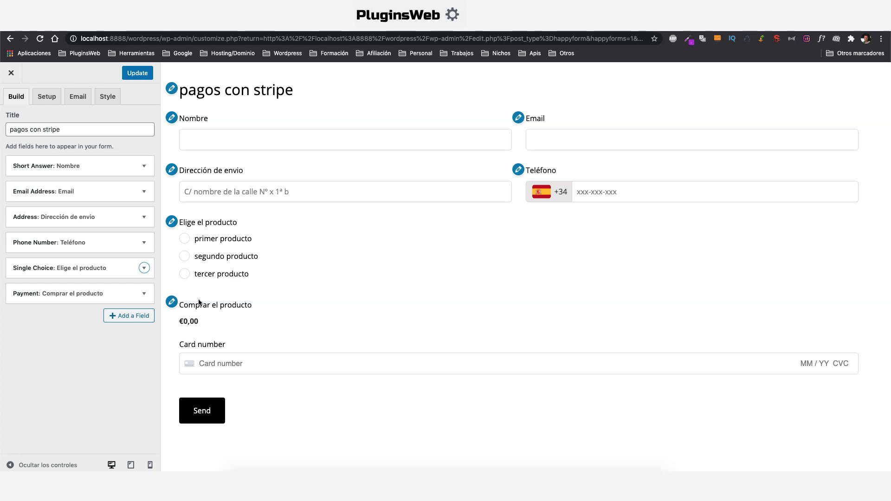
click(137, 73)
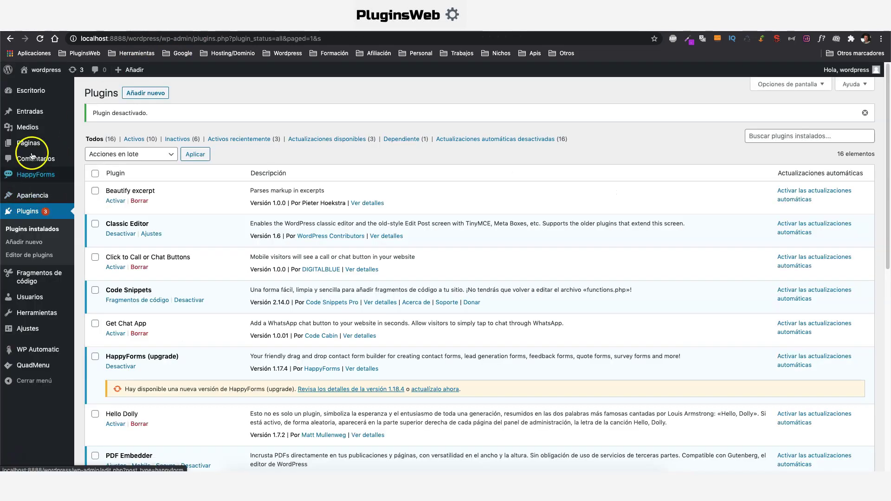
Create a new page titled 'formulario con pago de stripe'
mouse_move(32, 143)
click(109, 157)
text(fo)
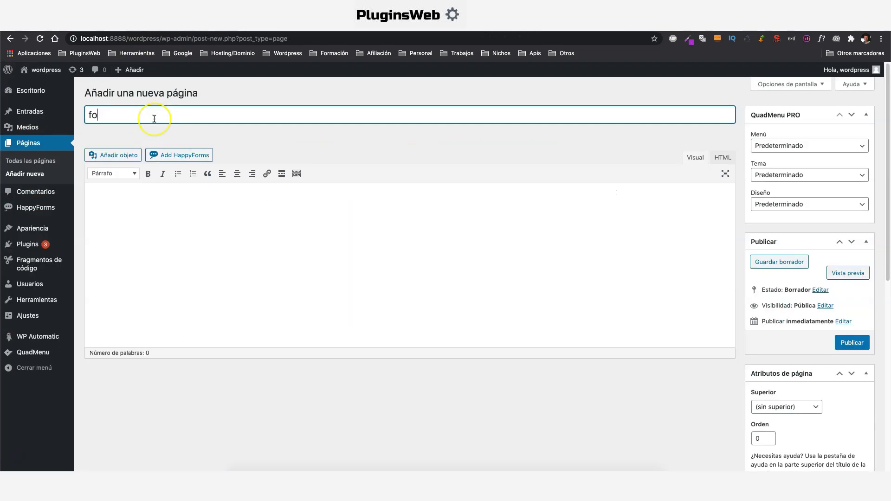
text(rmulario)
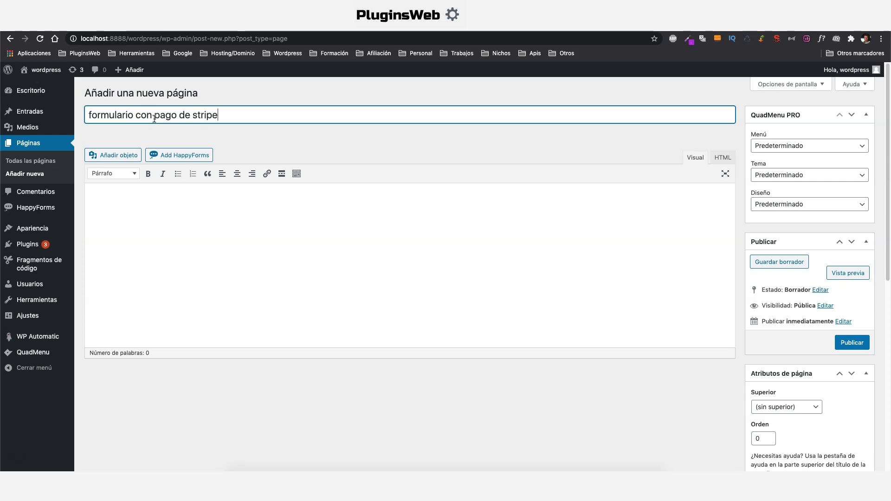
text( con pago de stripe)
Embed the pagos con stripe form, publish the page and view it
click(179, 155)
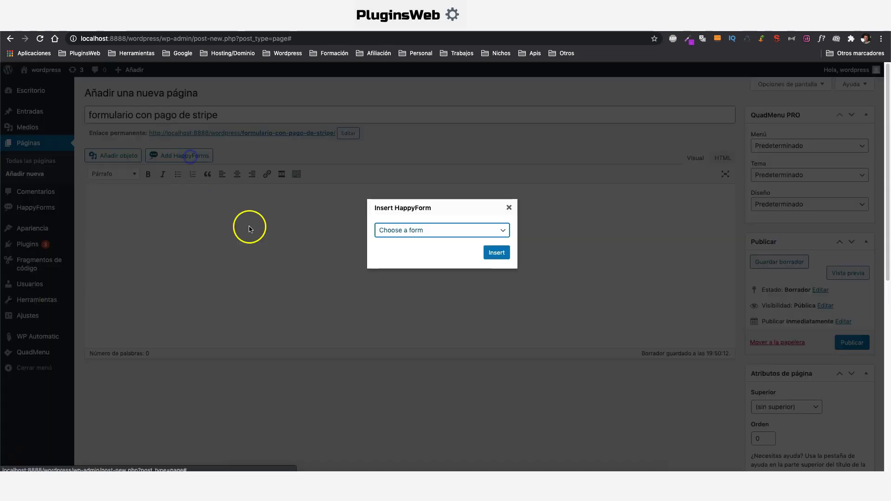
click(423, 230)
click(418, 239)
click(493, 252)
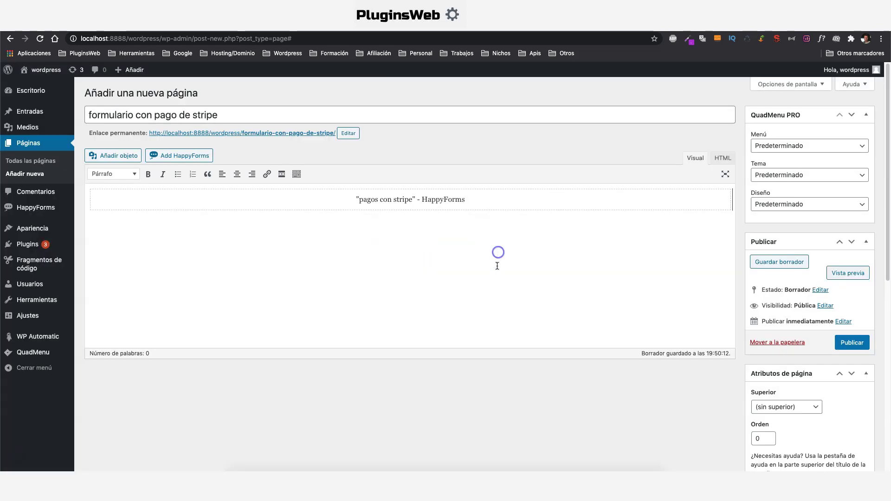
click(852, 344)
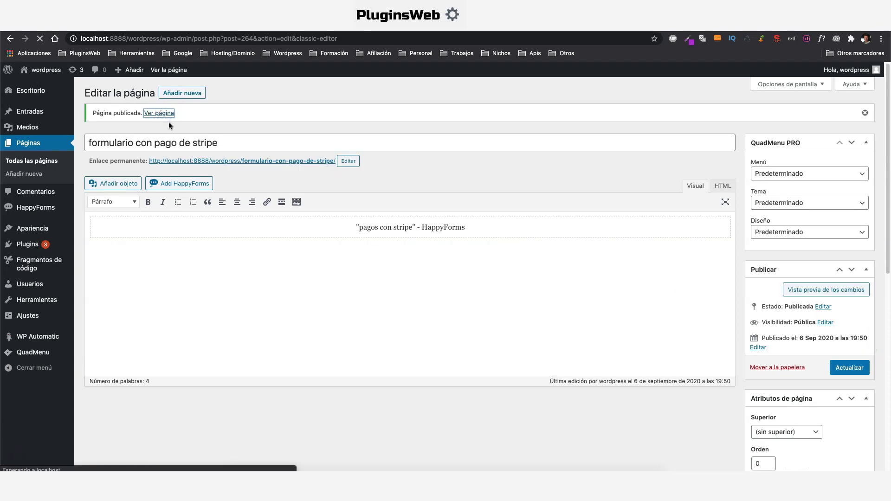
click(166, 114)
Enter the submitter's name and e-mail address in the form
scroll(320, 290, up, 1)
click(248, 194)
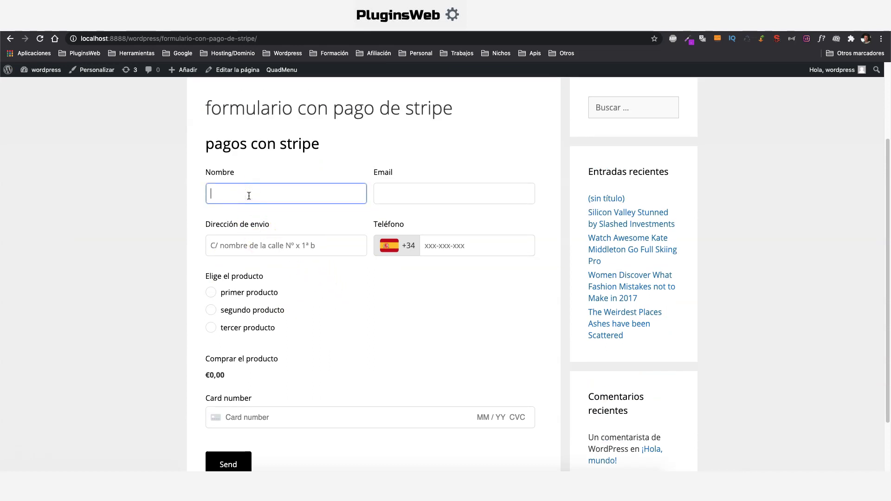
text(Luis)
click(255, 193)
text(F)
click(240, 194)
key(BackSpace)
click(425, 199)
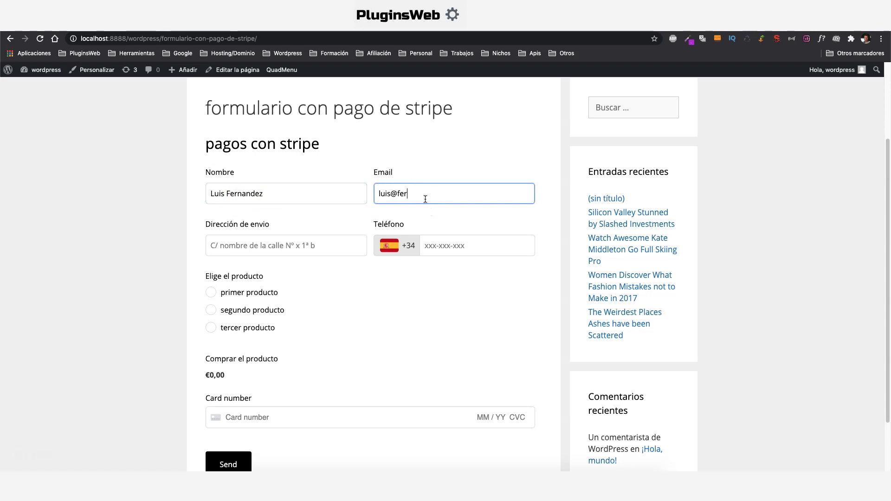
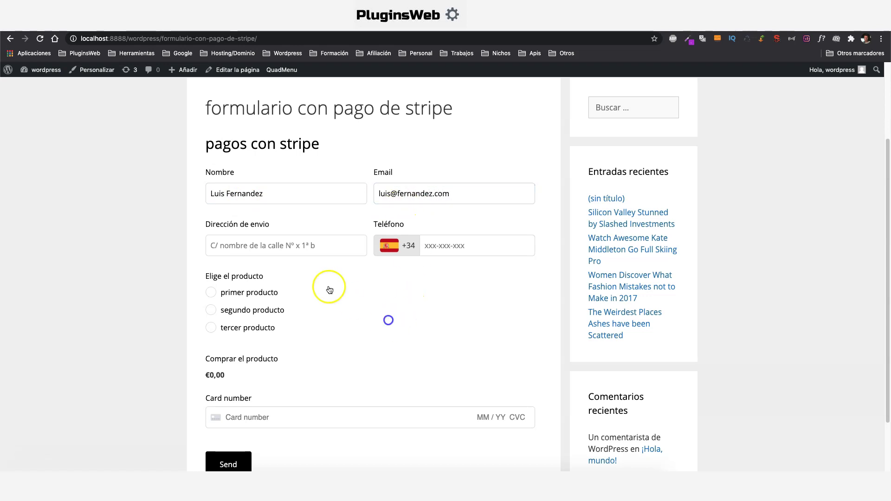
Fill in the shipping address and phone number fields
click(267, 249)
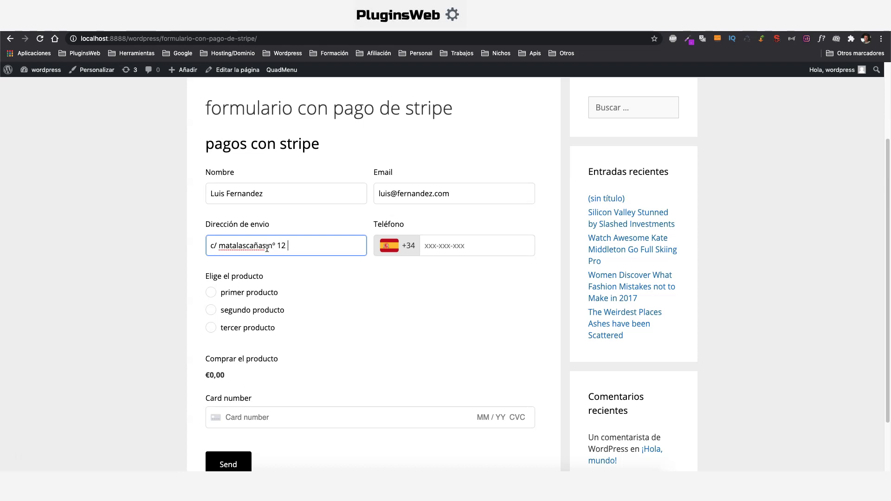
click(262, 247)
click(446, 243)
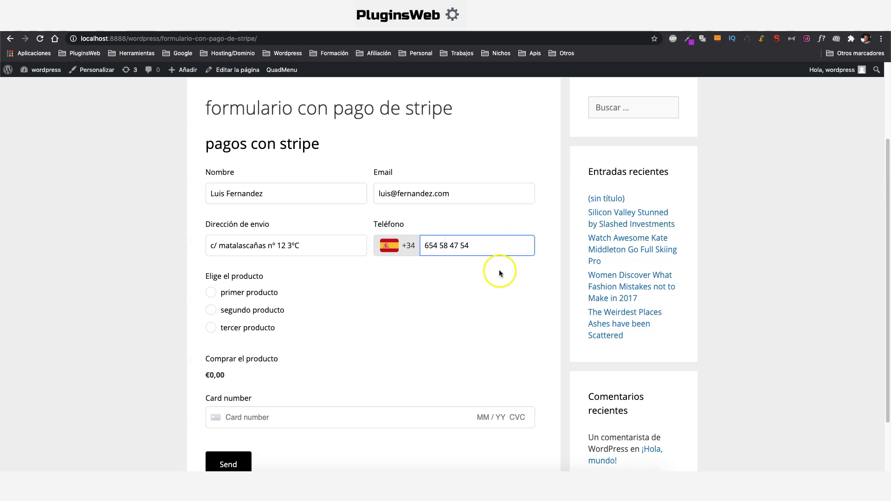
Select tercer producto, bringing the total to €60,00
scroll(487, 272, down, 1)
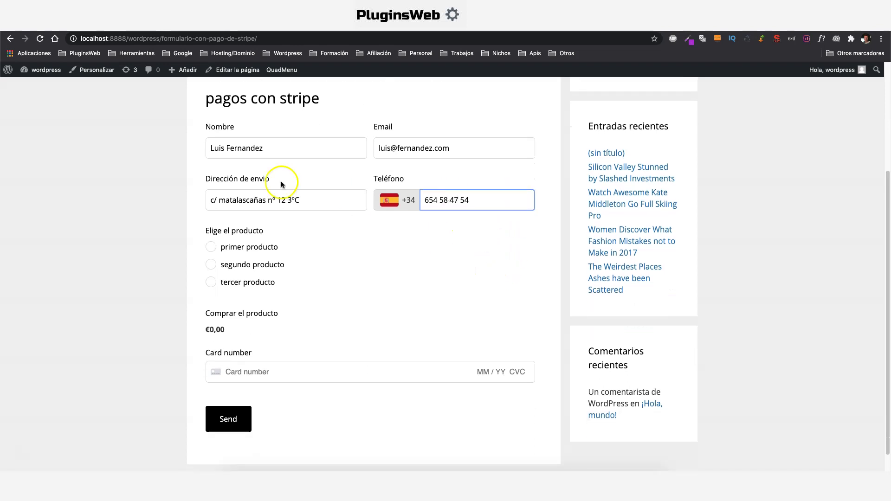
double_click(213, 329)
click(210, 247)
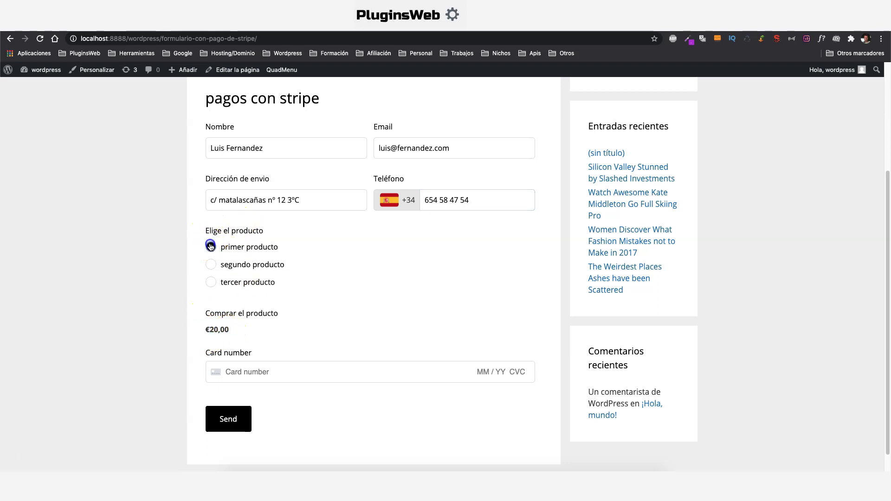
click(211, 264)
click(211, 282)
Enter the Stripe test card details and submit the payment
scroll(272, 370, down, 1)
click(239, 349)
click(288, 360)
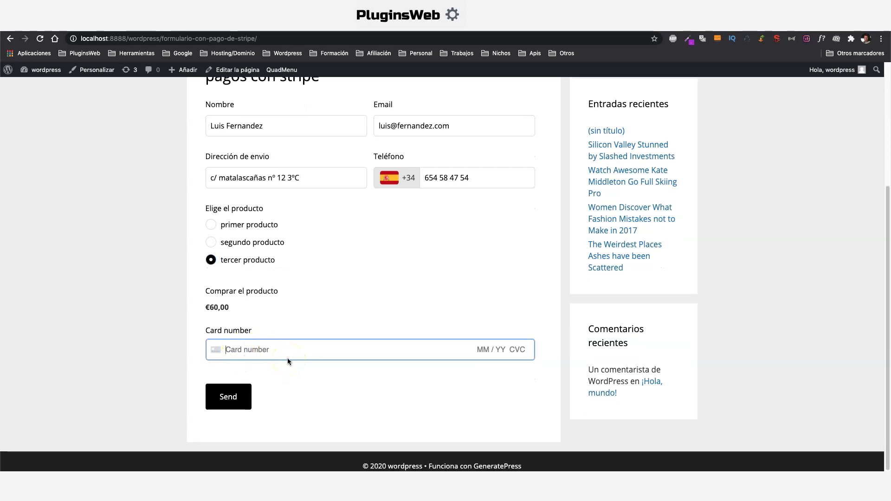
text(4242 4242 4)
text(12 / 21 541)
click(225, 398)
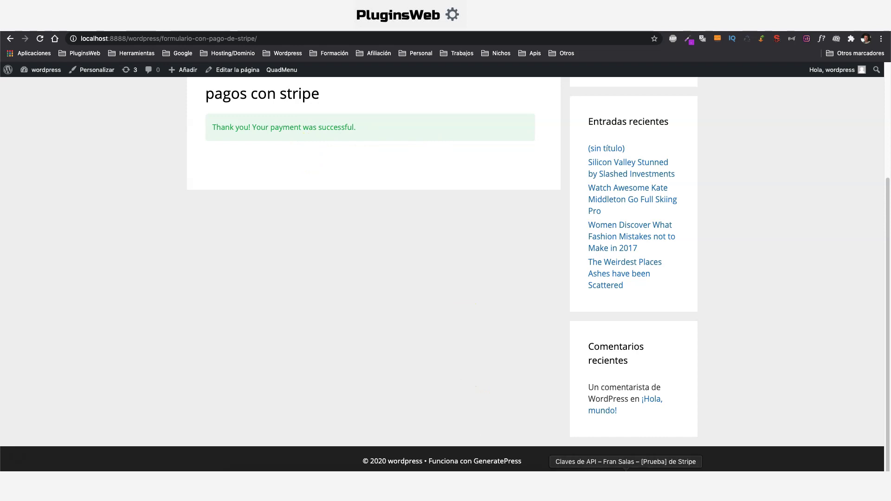
click(671, 464)
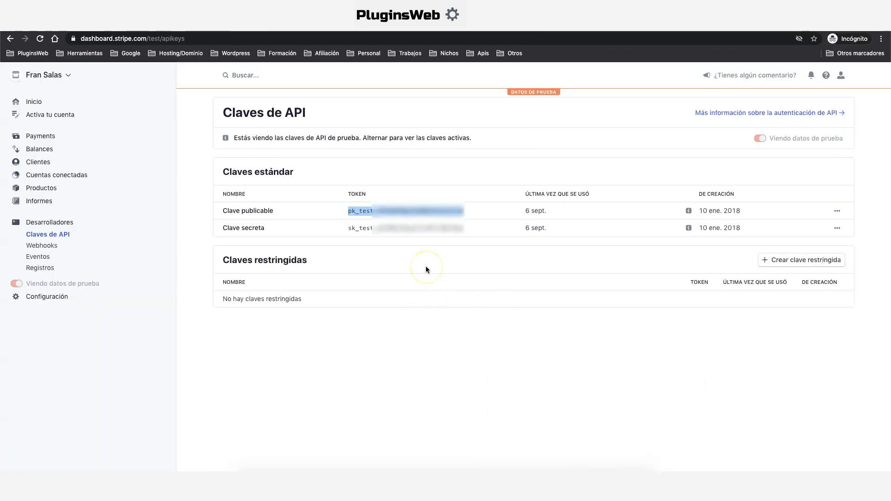
Check Stripe's payments list for the 60,00 € charge, then close the HappyForms customizer
click(40, 135)
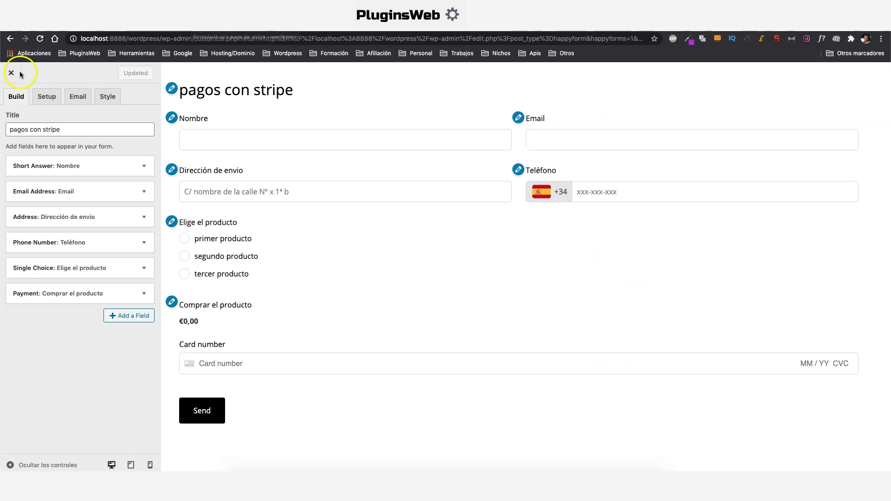
click(11, 73)
click(17, 219)
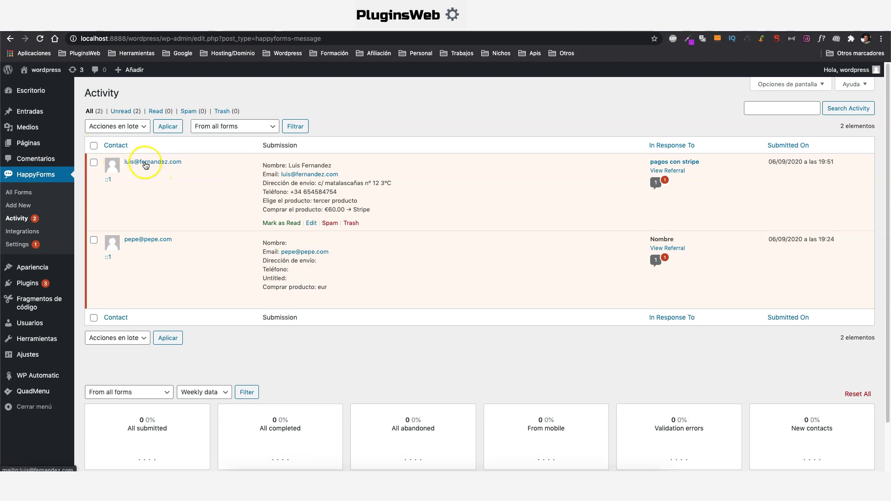
Inspect the first submission's €60.00 Stripe payment and open its Edit Activity page
drag(288, 166, 355, 166)
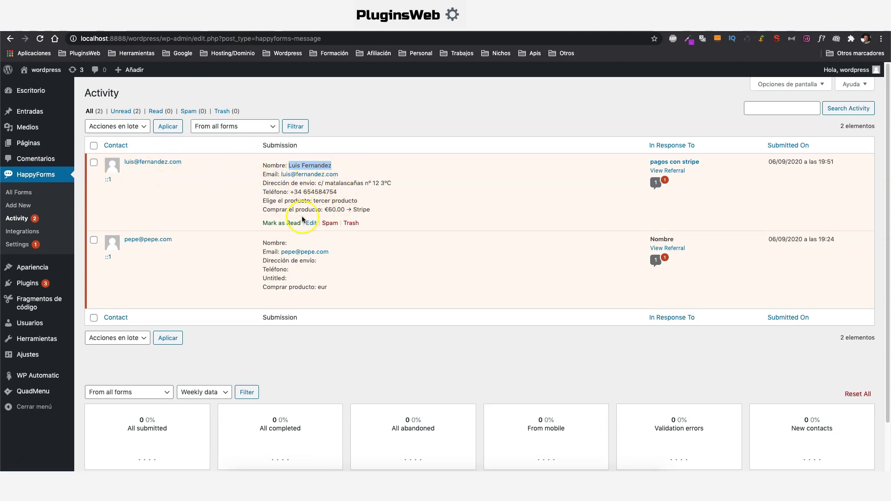
drag(313, 200, 363, 211)
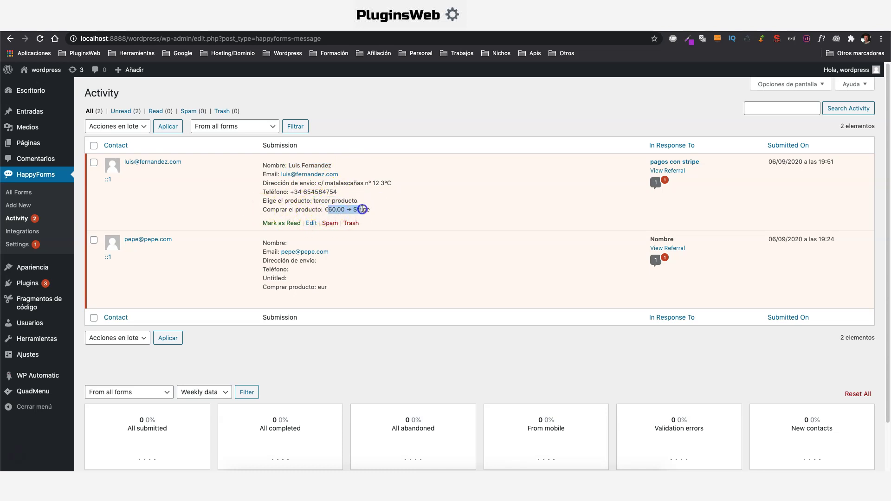
click(311, 224)
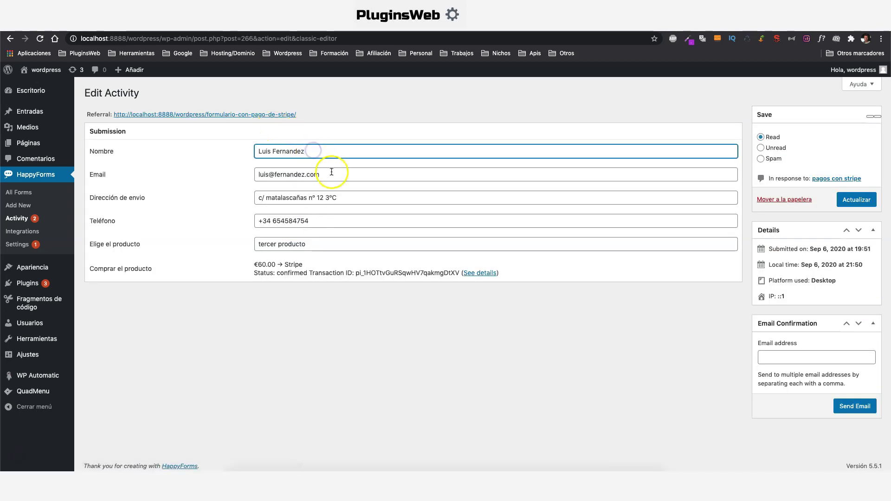
click(332, 173)
click(348, 197)
click(353, 221)
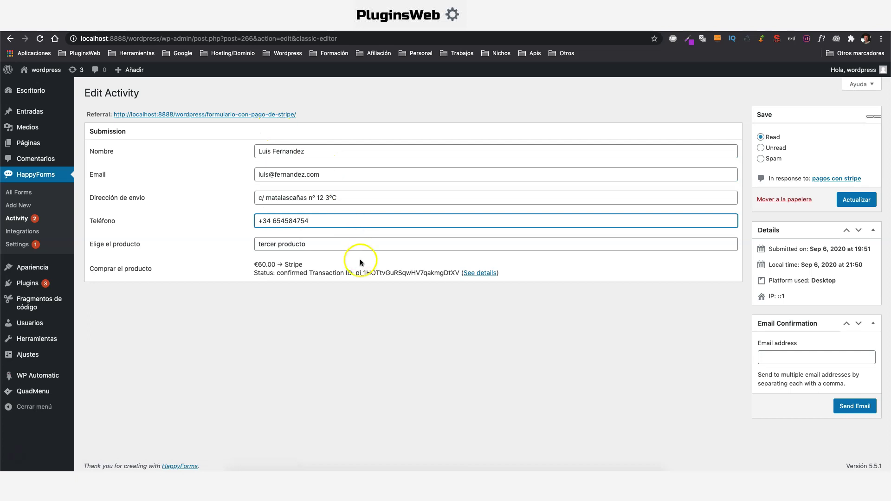